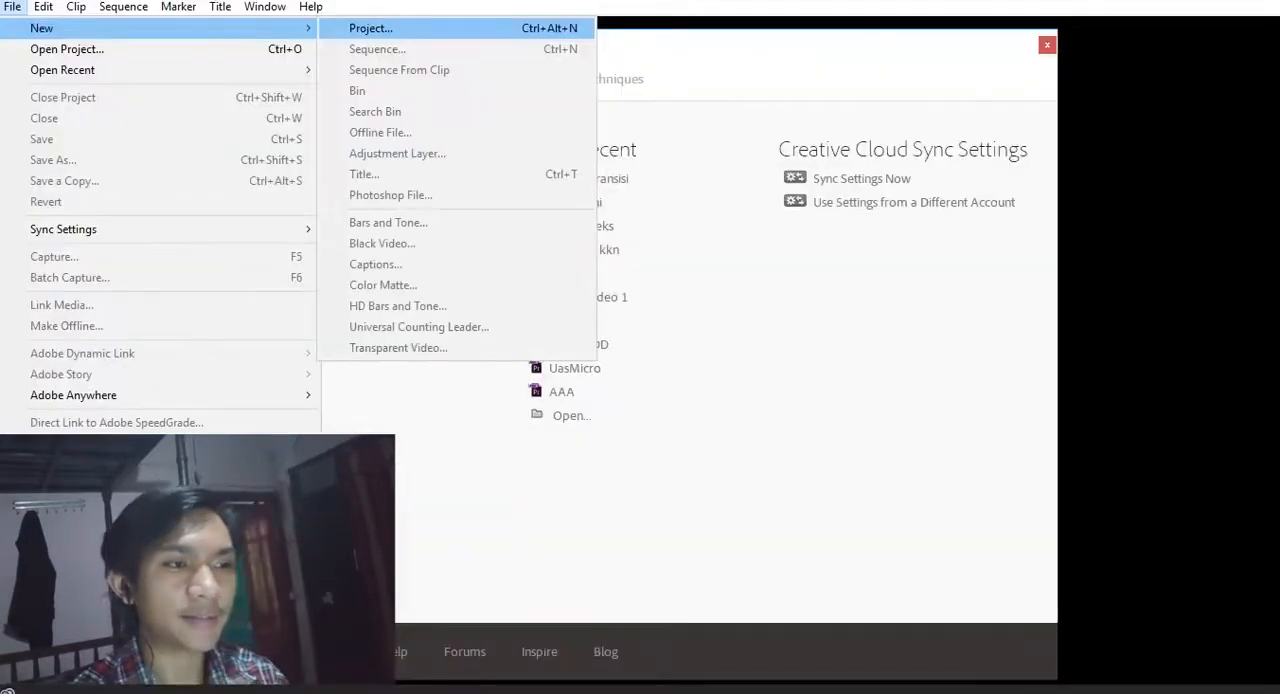
# - Create a new project named LatihanTransisi1 with the default settings
pyautogui.click(700, 101)
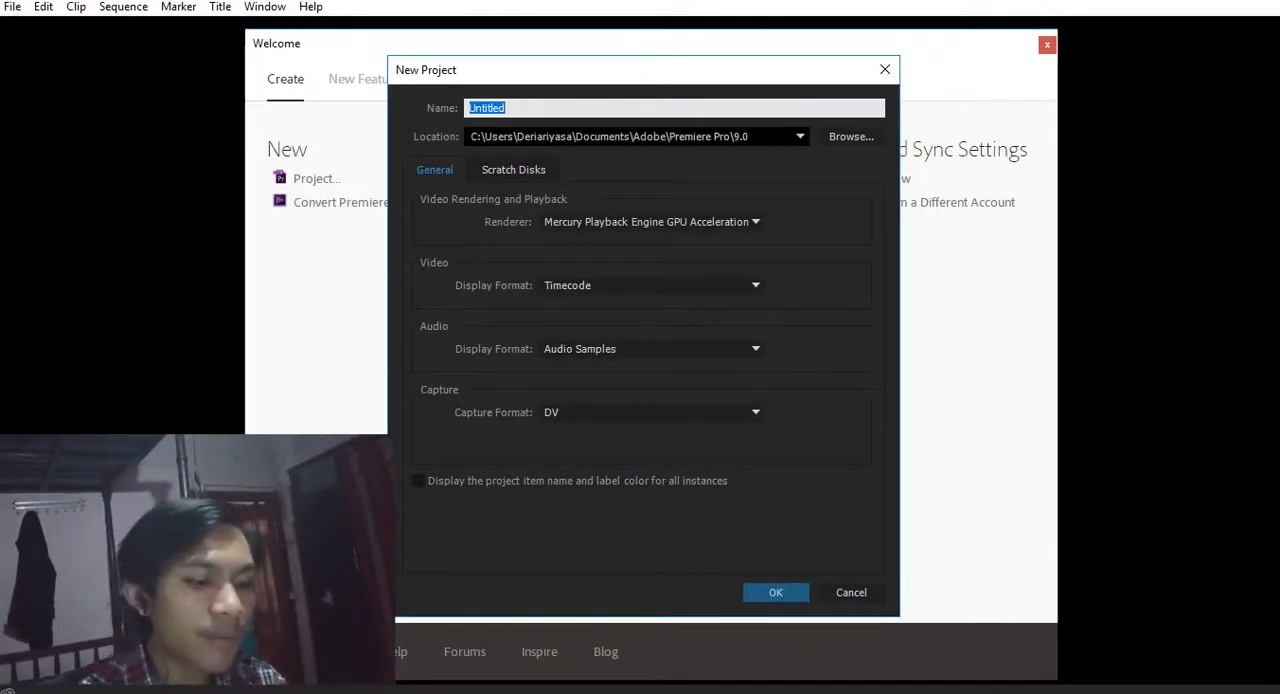
pyautogui.write('Latiha')
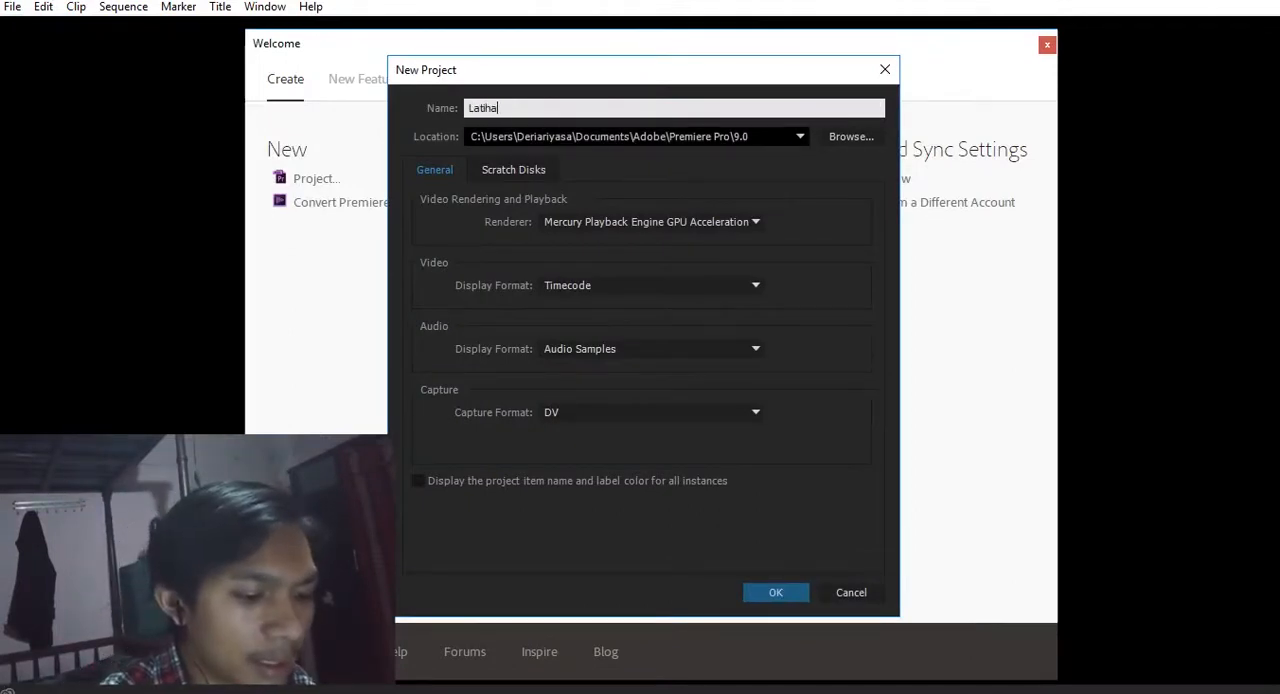
pyautogui.write('nTransisi1')
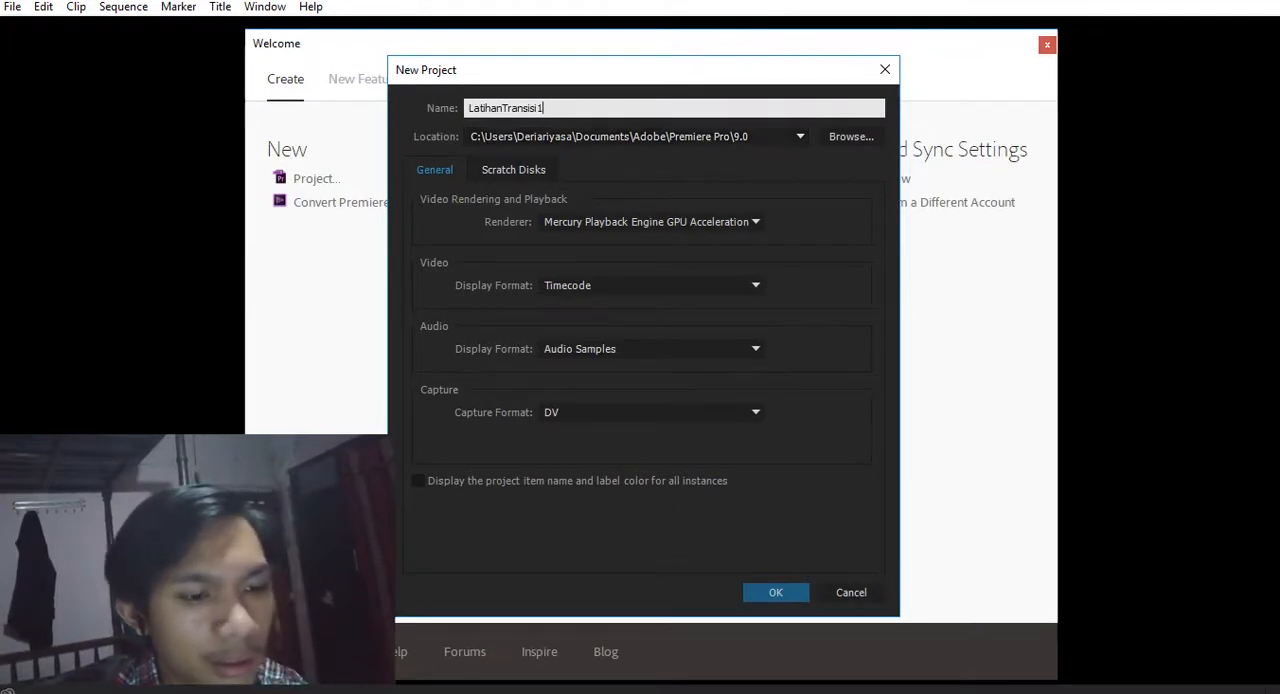
pyautogui.press('Return')
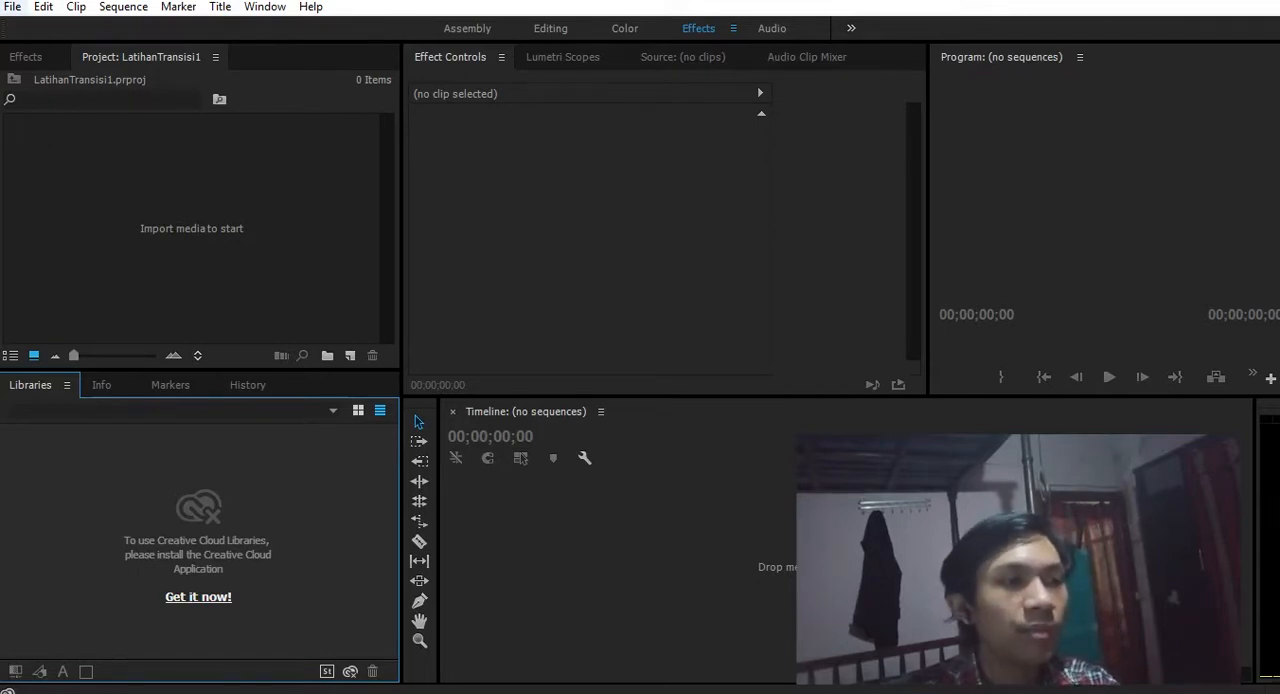
pyautogui.click(13, 7)
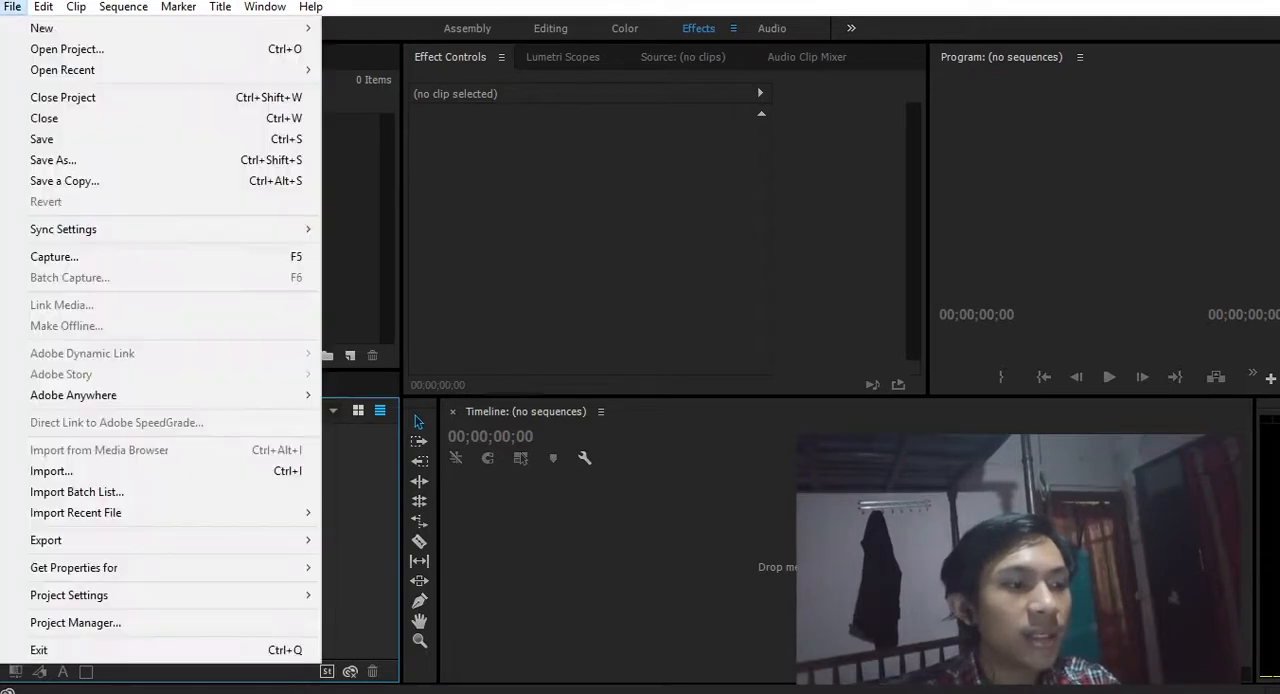
pyautogui.click(13, 7)
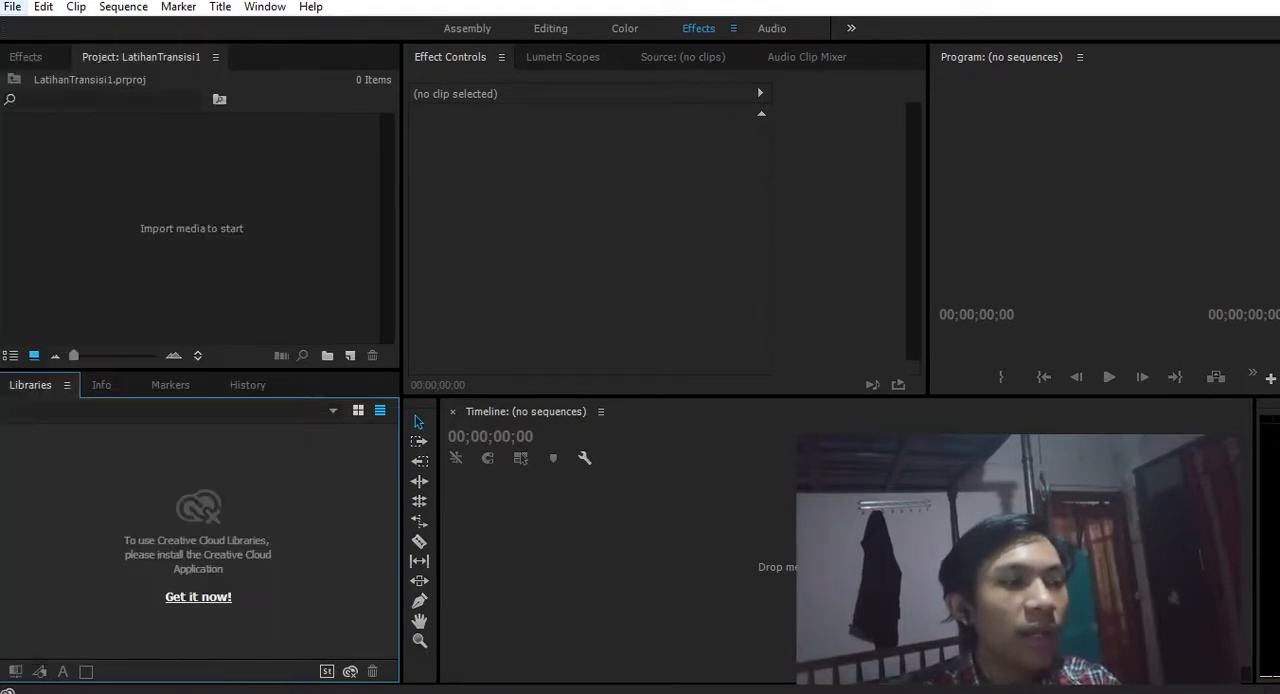
pyautogui.click(13, 7)
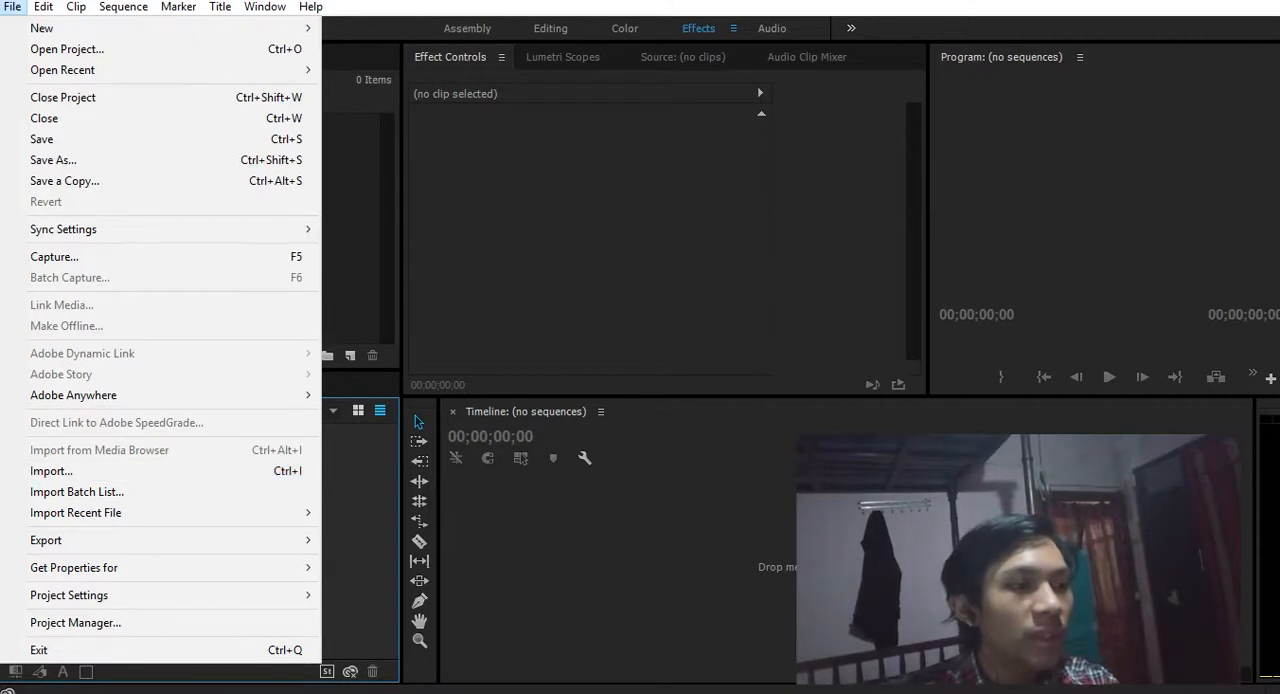
pyautogui.click(357, 230)
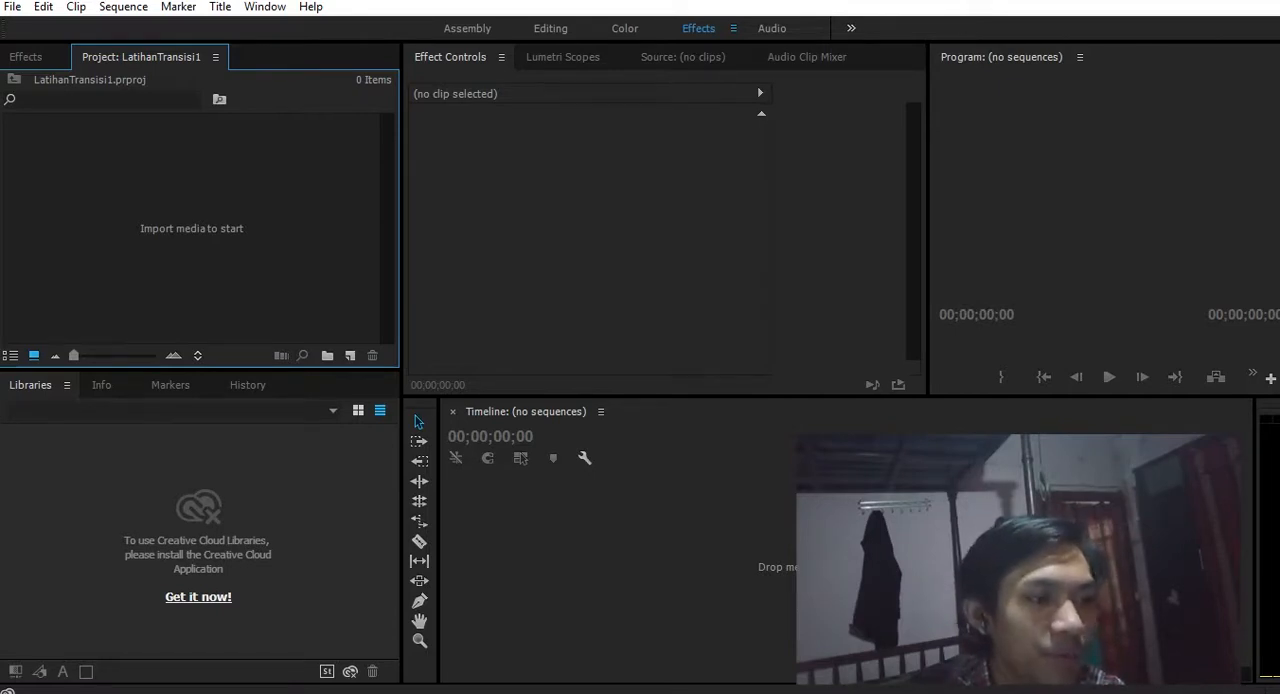
# - Import the video clips MVI_9992 and MVI_9993 from the 27juli folder into the project
pyautogui.rightClick(130, 203)
pyautogui.click(200, 340)
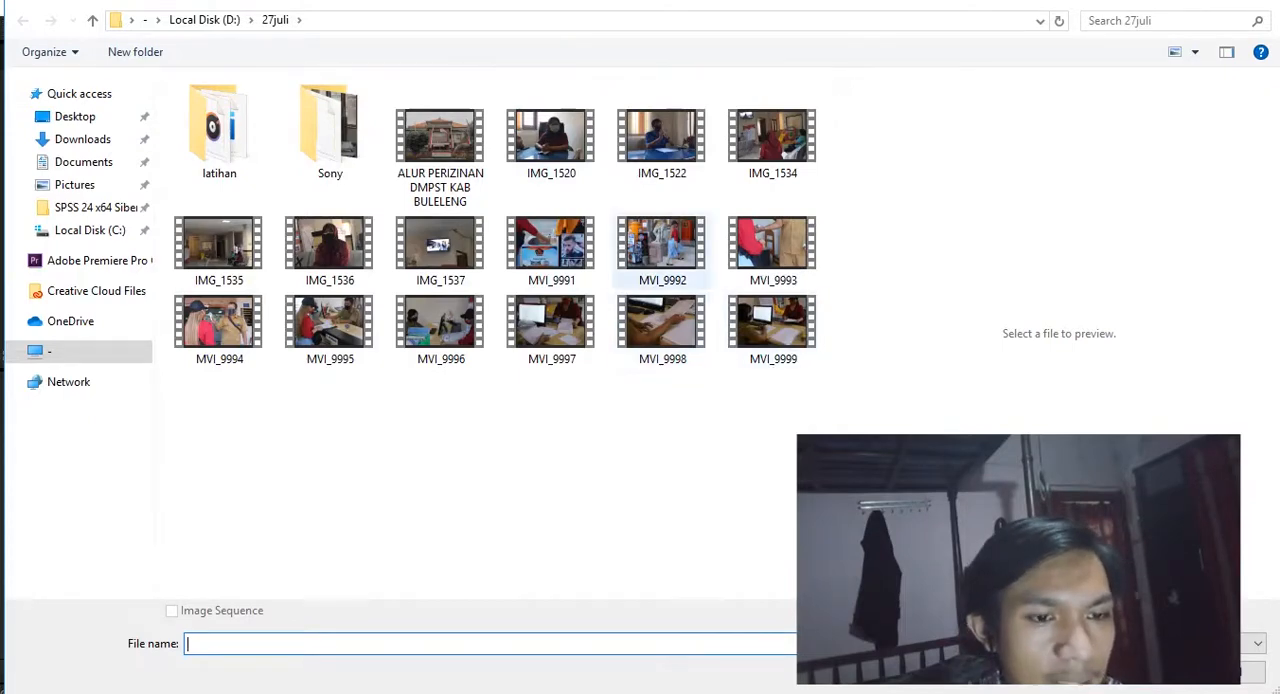
pyautogui.click(661, 245)
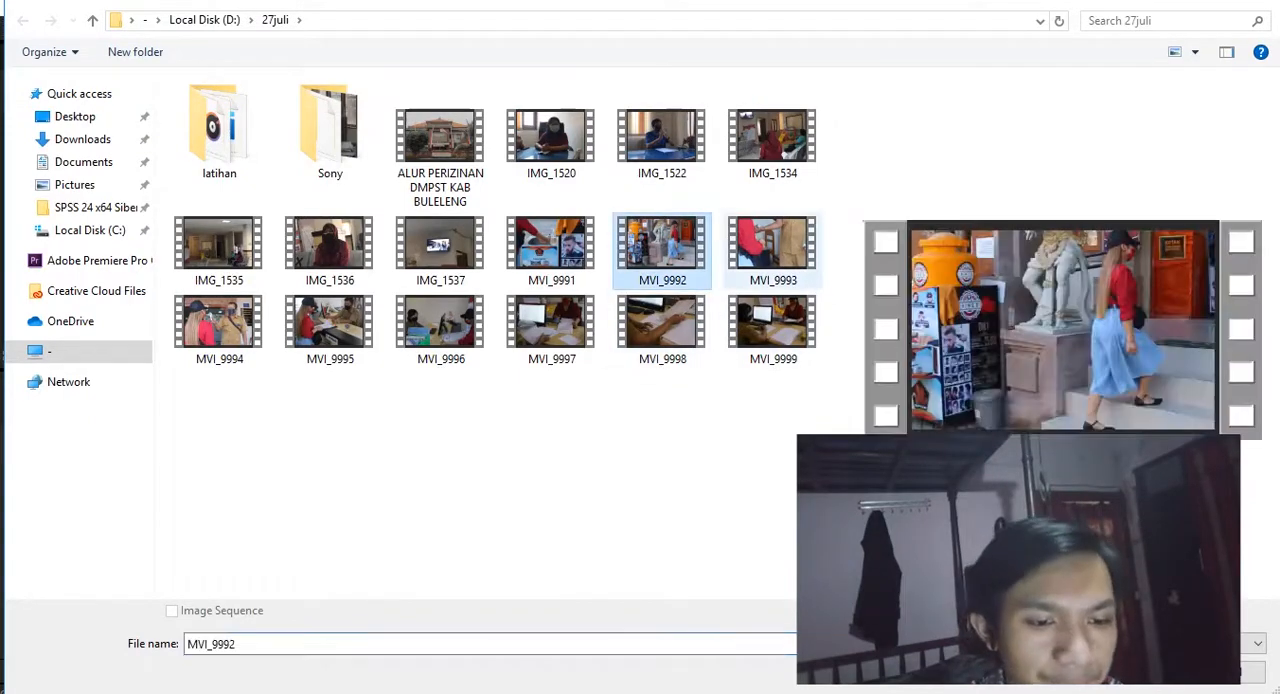
pyautogui.keyDown('ctrl'); pyautogui.click(772, 245); pyautogui.keyUp('ctrl')
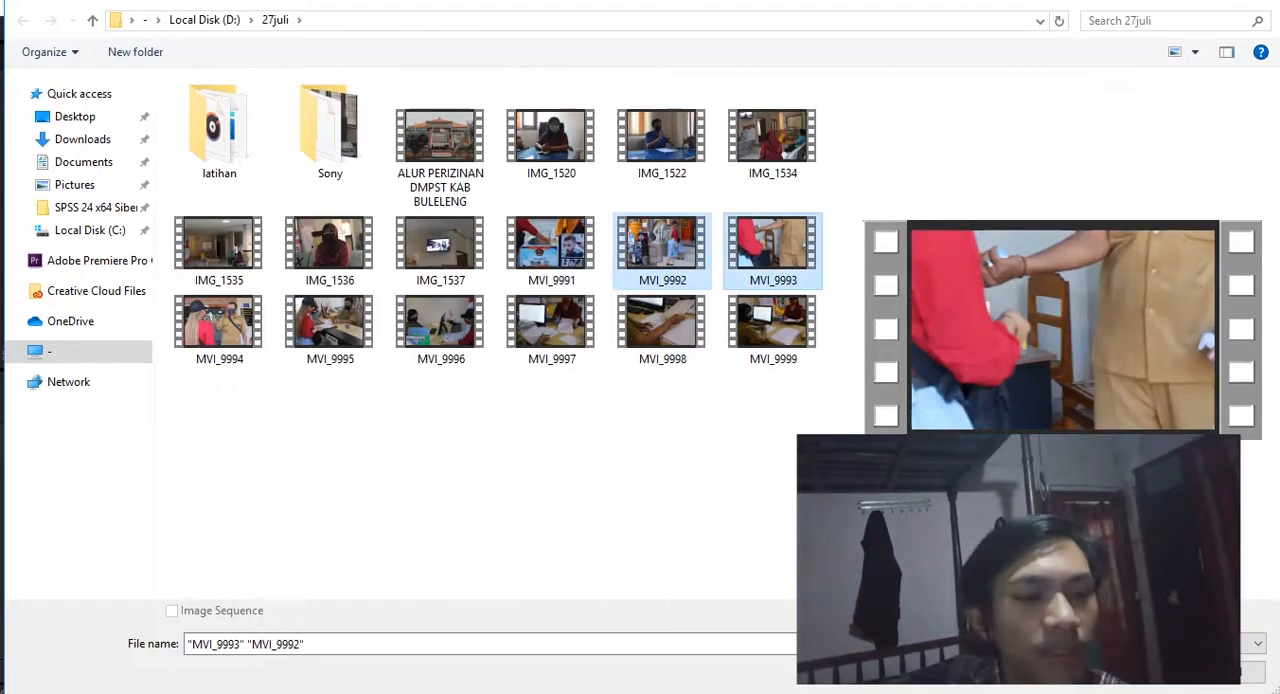
pyautogui.press('Return')
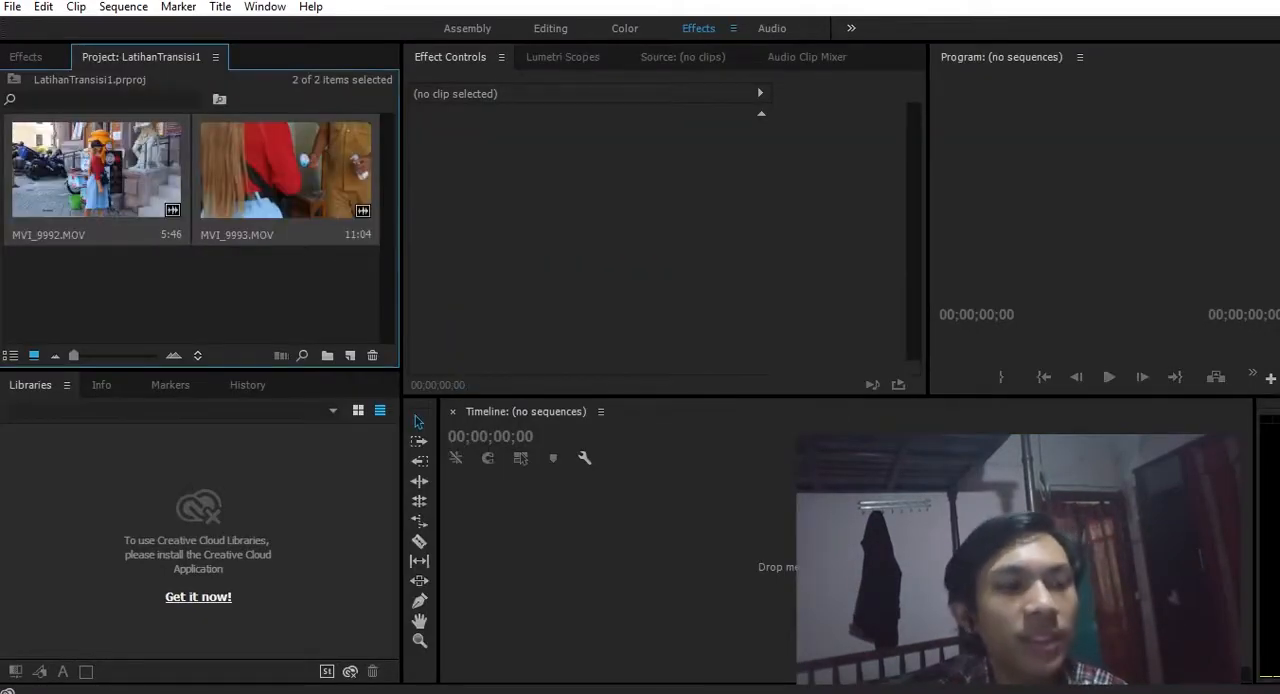
pyautogui.click(200, 295)
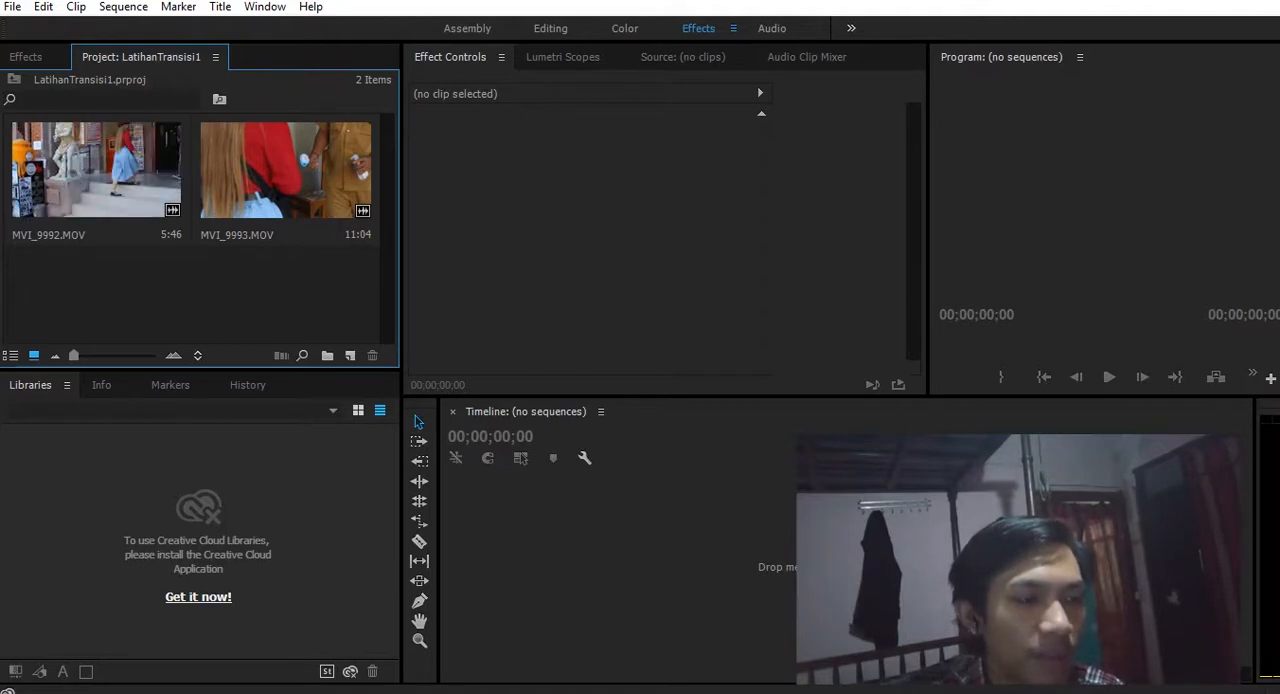
pyautogui.click(120, 172)
pyautogui.keyDown('ctrl'); pyautogui.click(245, 172); pyautogui.keyUp('ctrl')
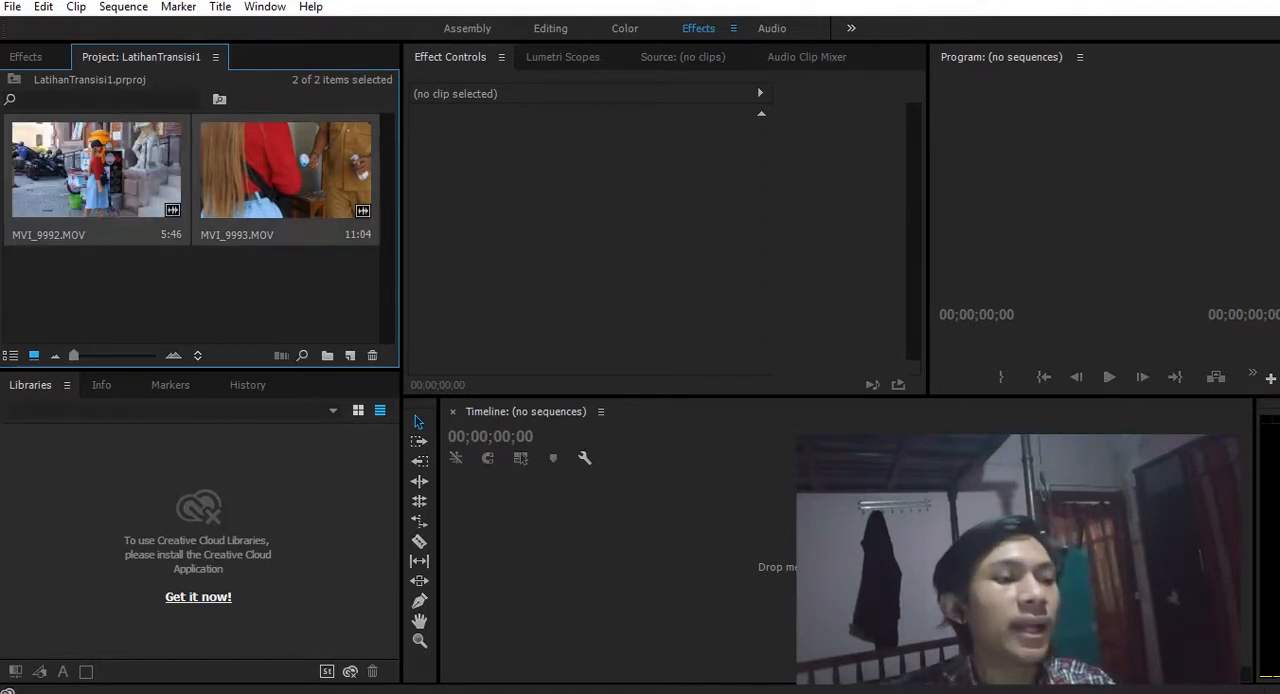
pyautogui.rightClick(197, 187)
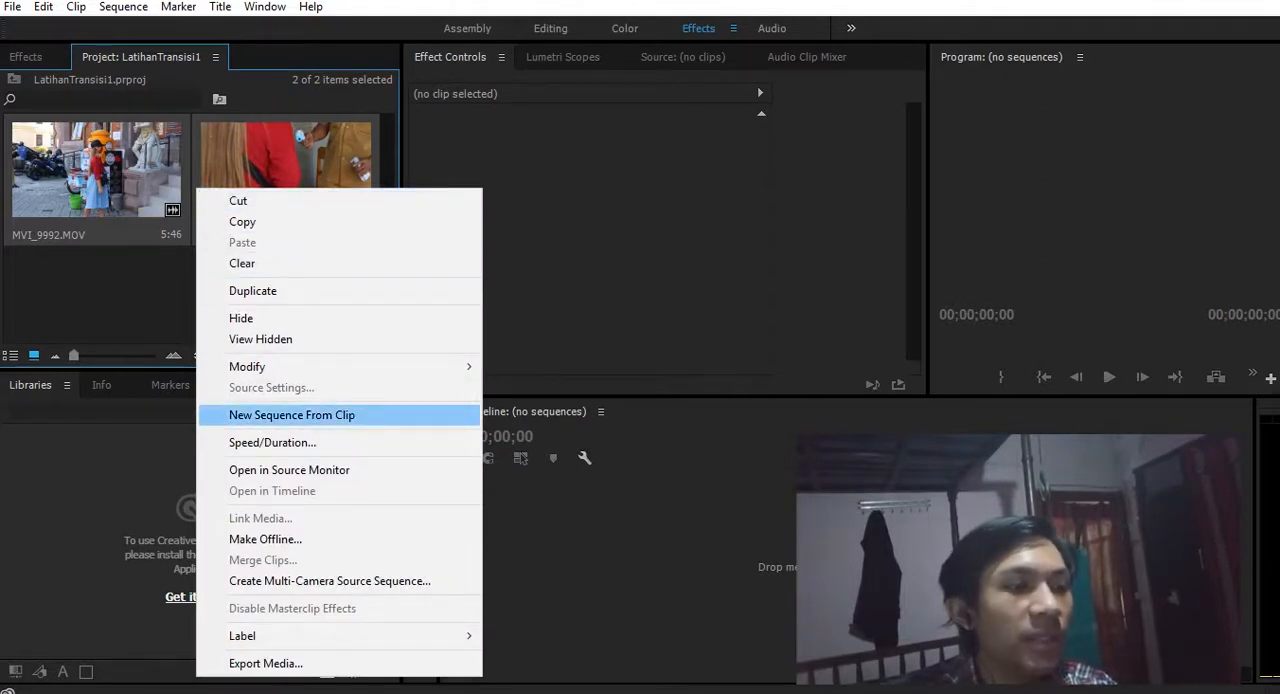
pyautogui.click(130, 296)
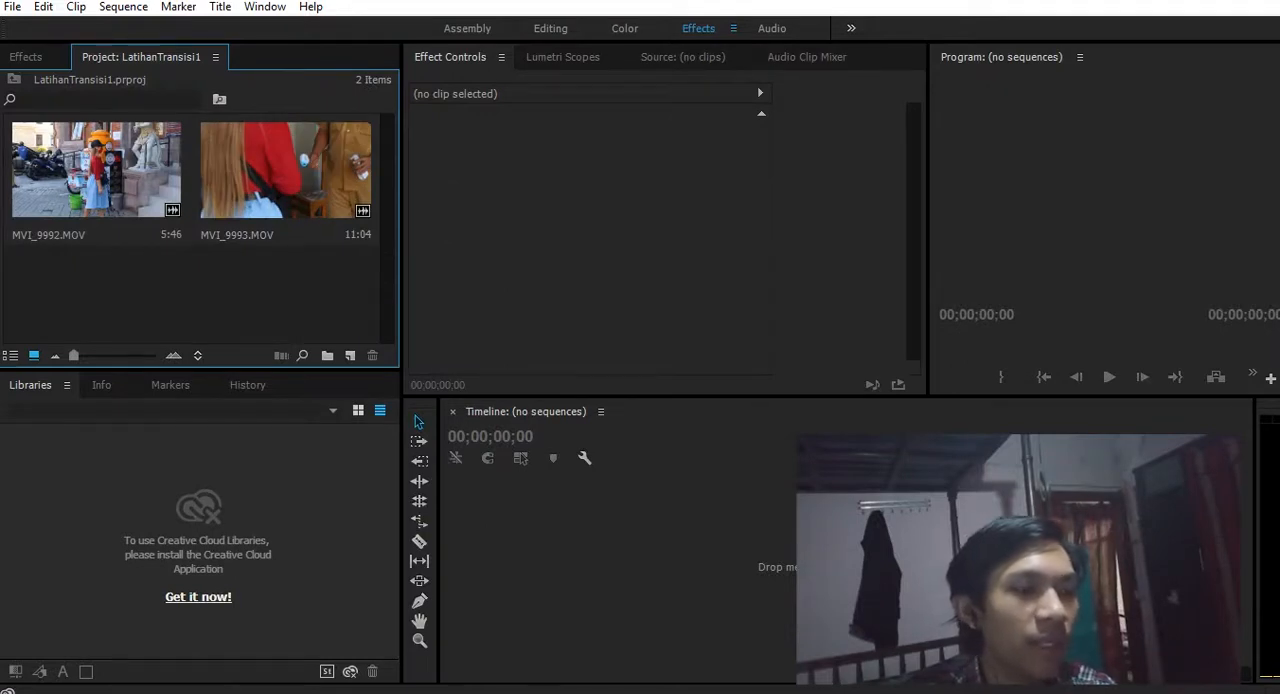
pyautogui.rightClick(191, 275)
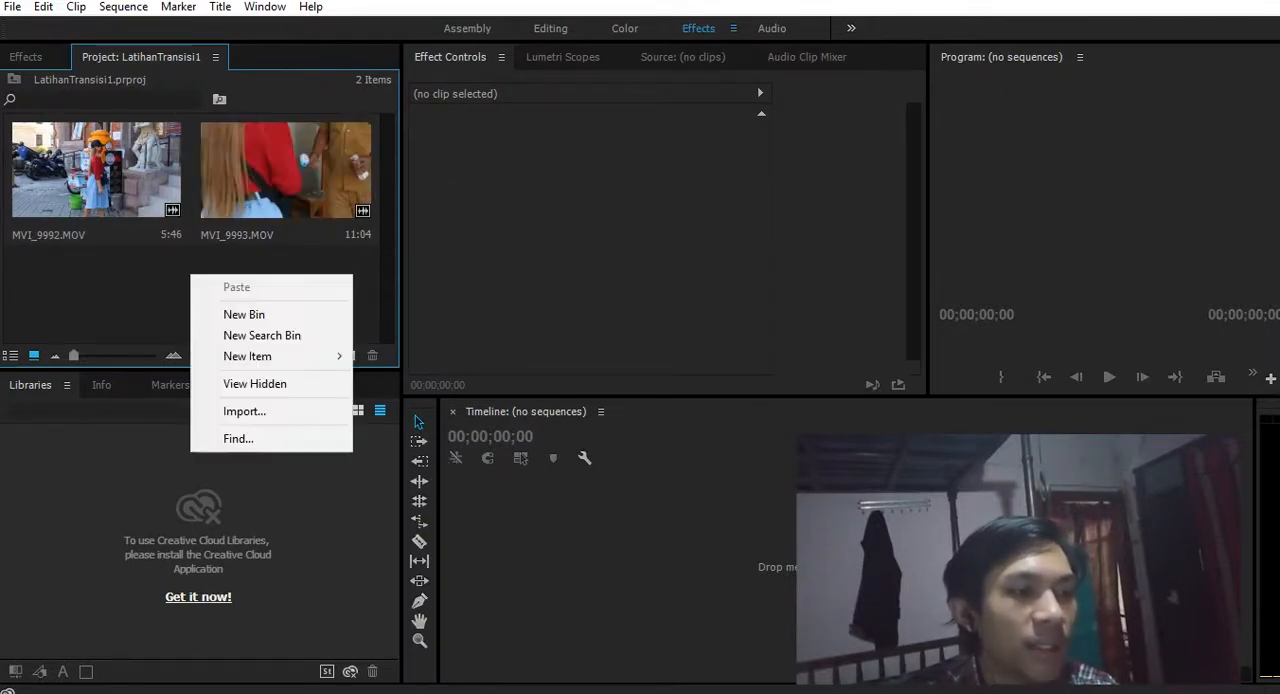
pyautogui.moveTo(260, 356)
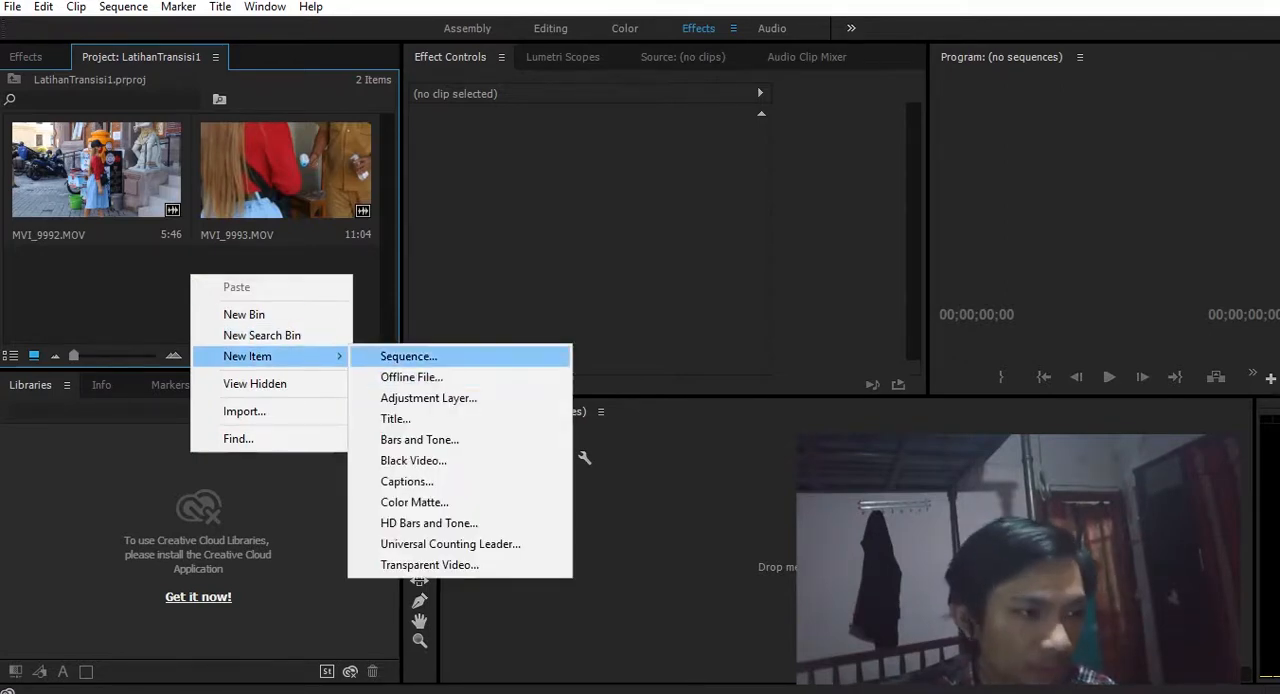
pyautogui.click(408, 356)
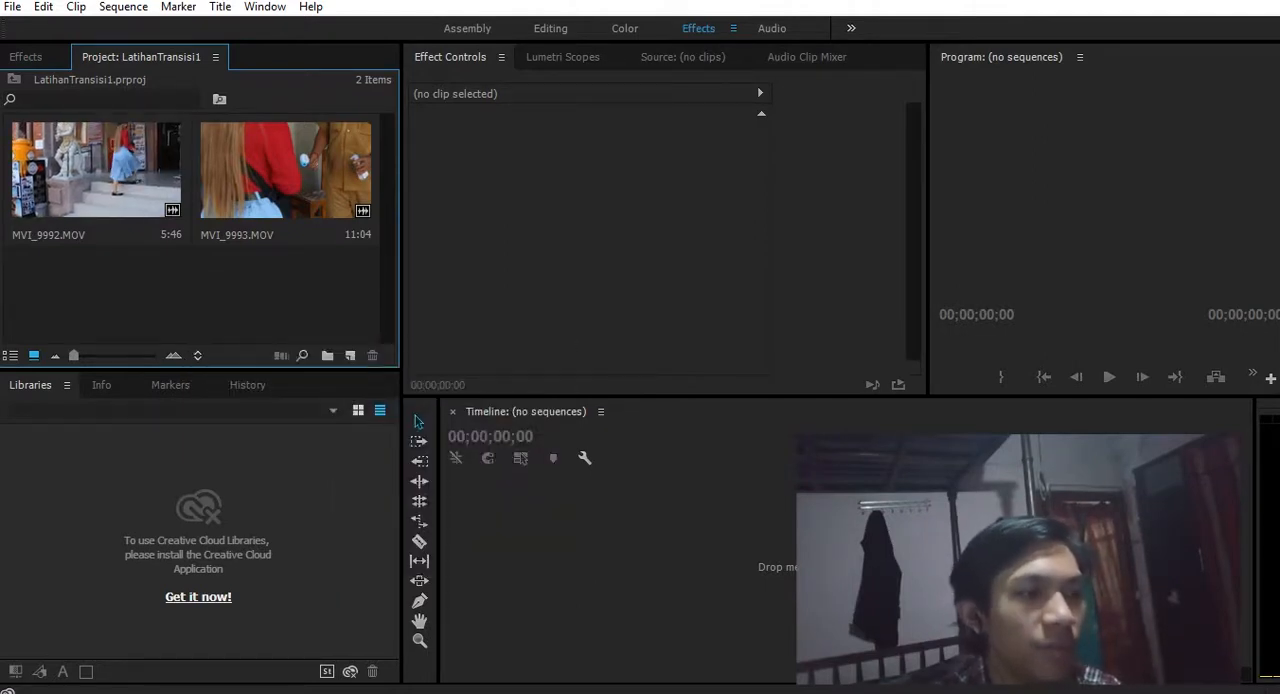
# - Create a new sequence from the two imported clips MVI_9992.MOV and MVI_9993.MOV
pyautogui.hotkey('ctrl', 'a')
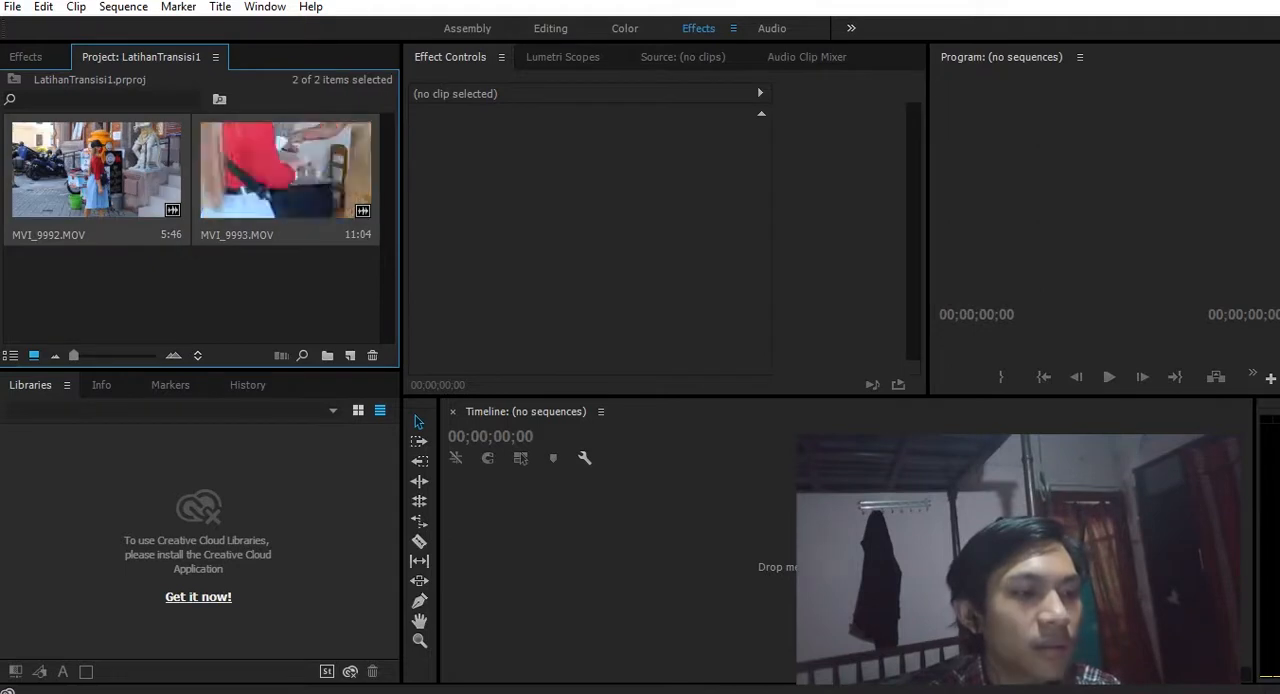
pyautogui.rightClick(300, 163)
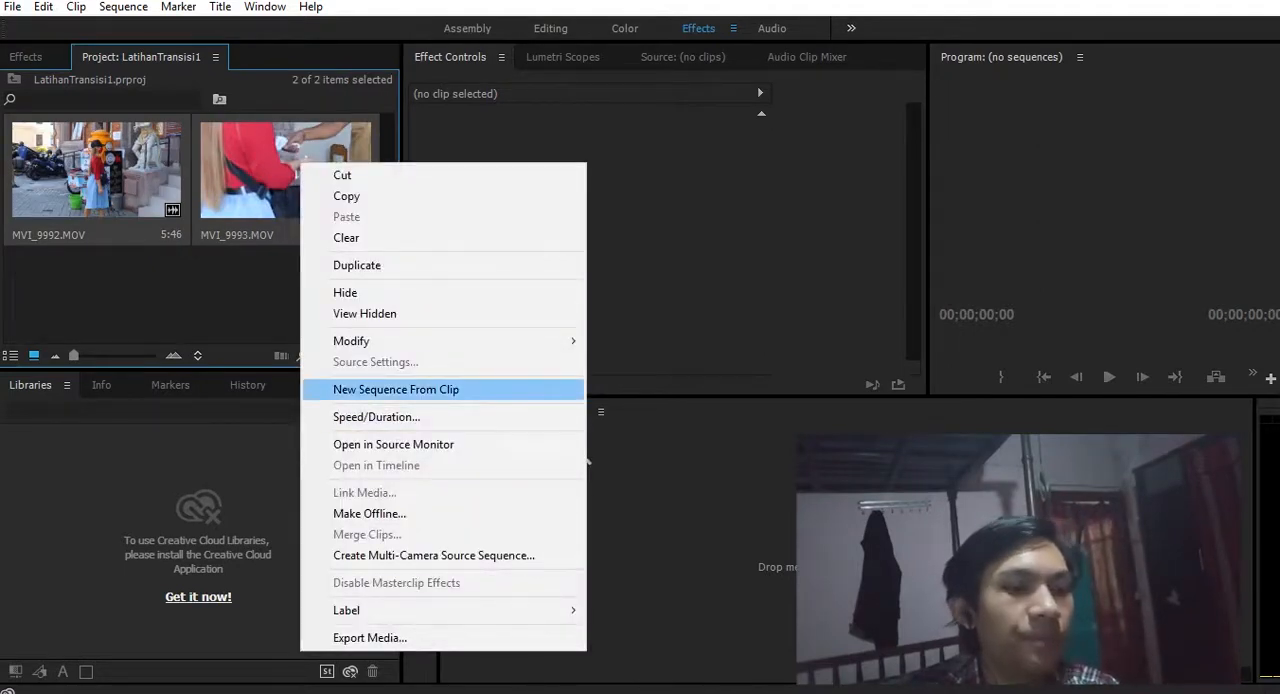
pyautogui.click(396, 389)
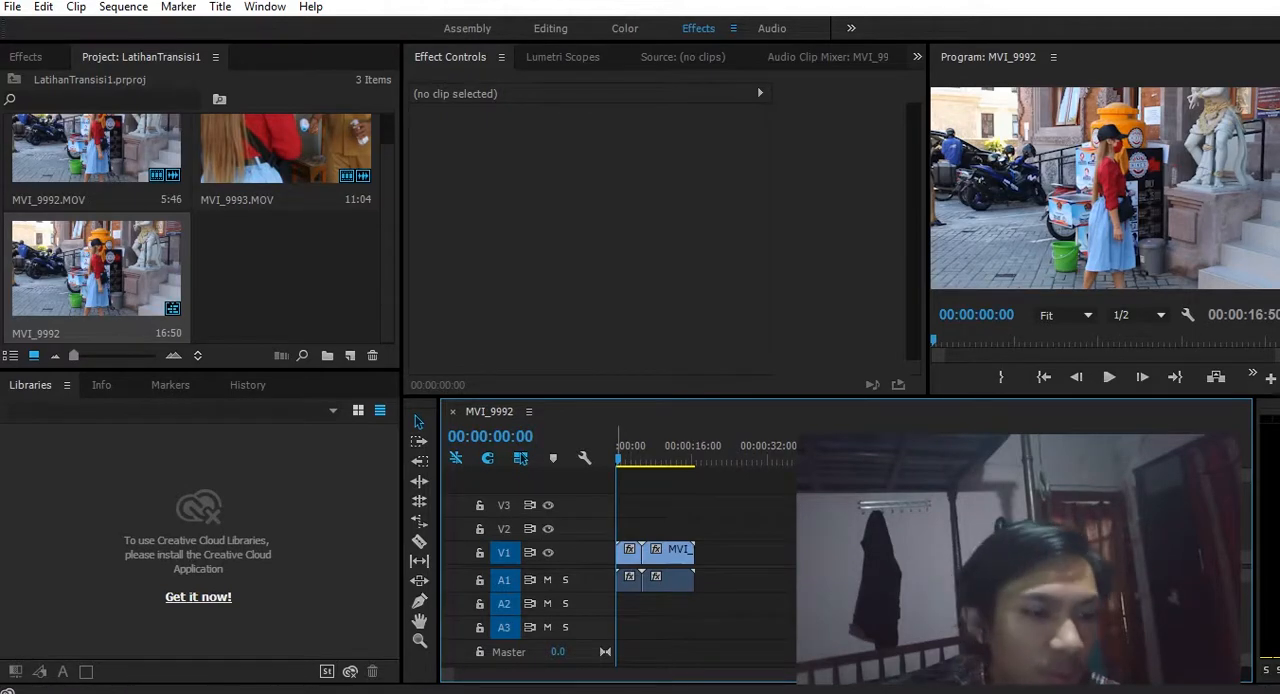
# - Play the sequence across the cut between the two clips, and return the playhead to 00:00:03:24
pyautogui.press('space')
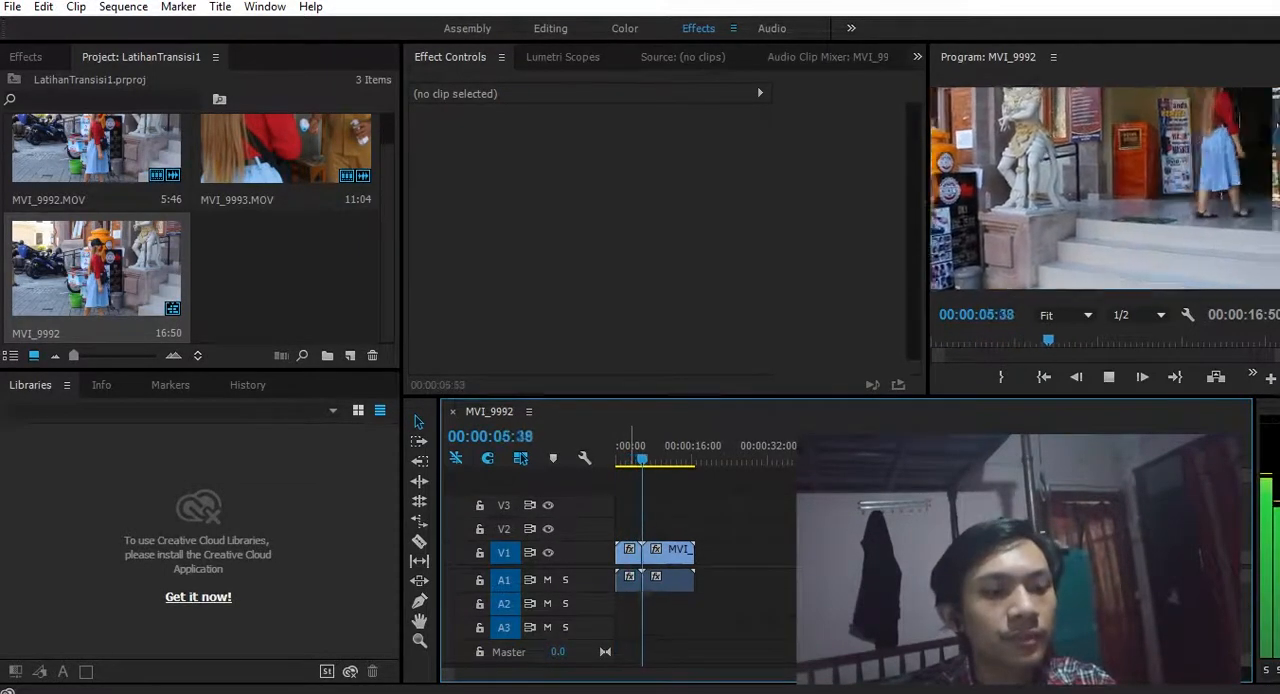
pyautogui.press('space')
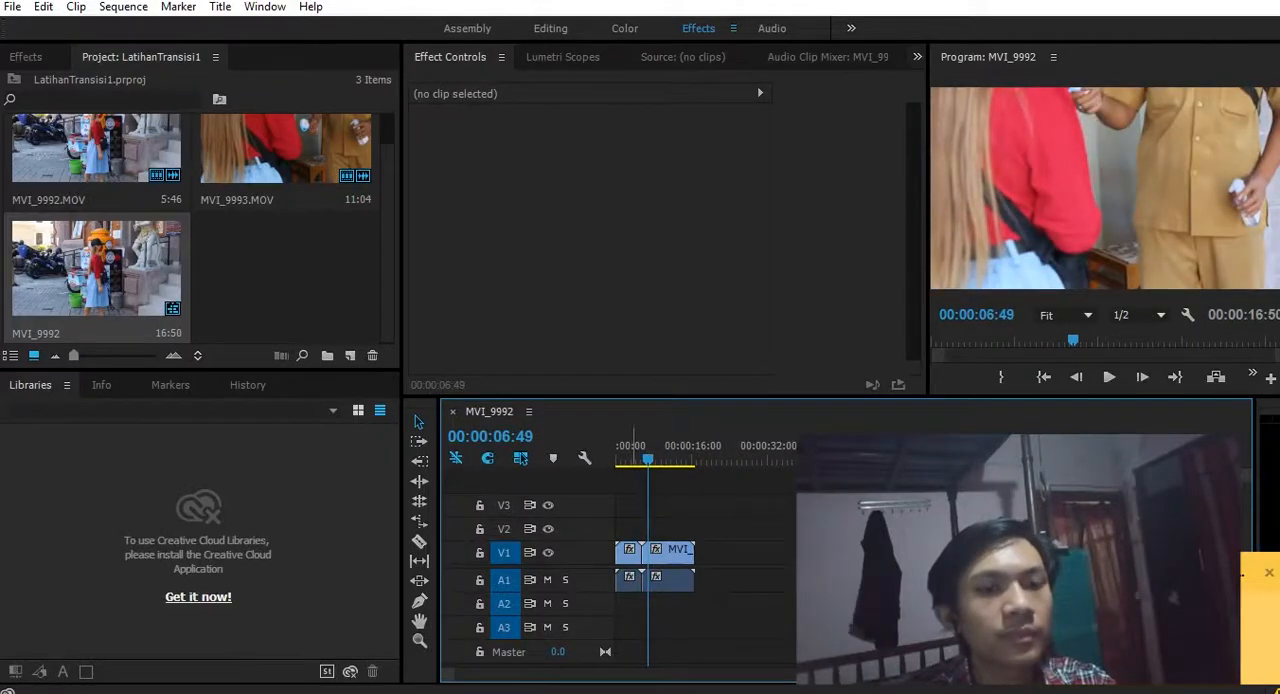
pyautogui.moveTo(648, 459); pyautogui.dragTo(638, 459)
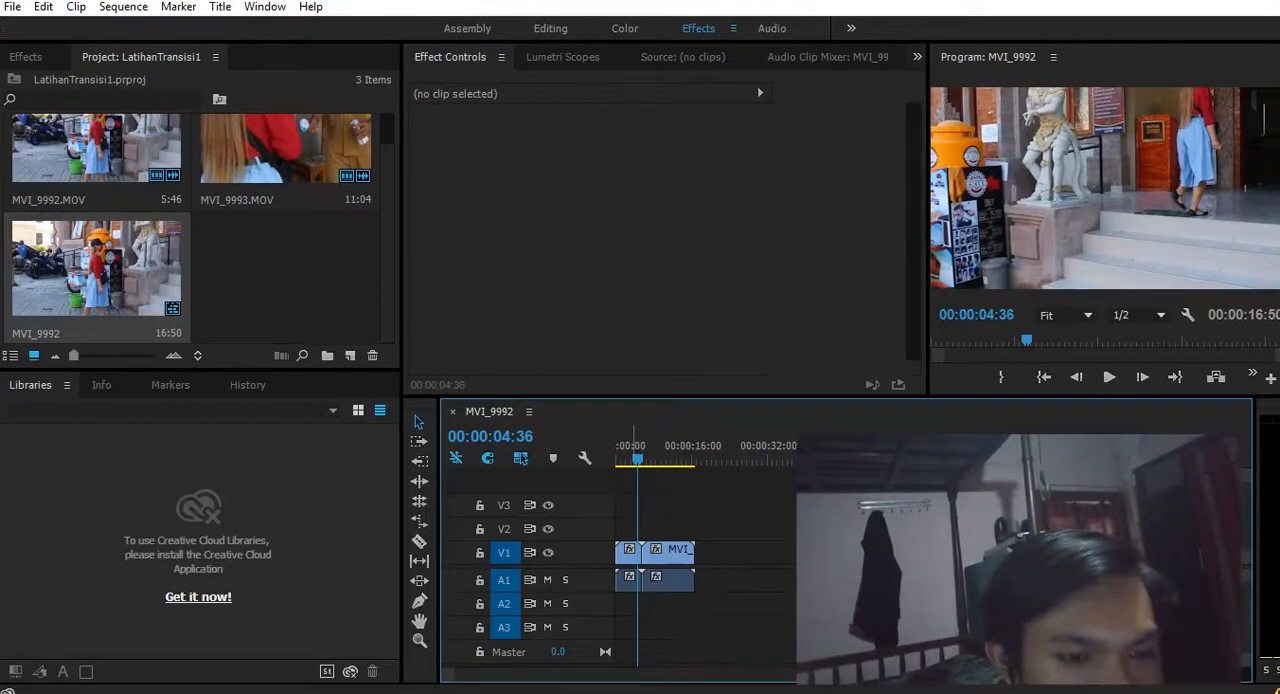
pyautogui.press('space')
pyautogui.moveTo(632, 459); pyautogui.dragTo(631, 459)
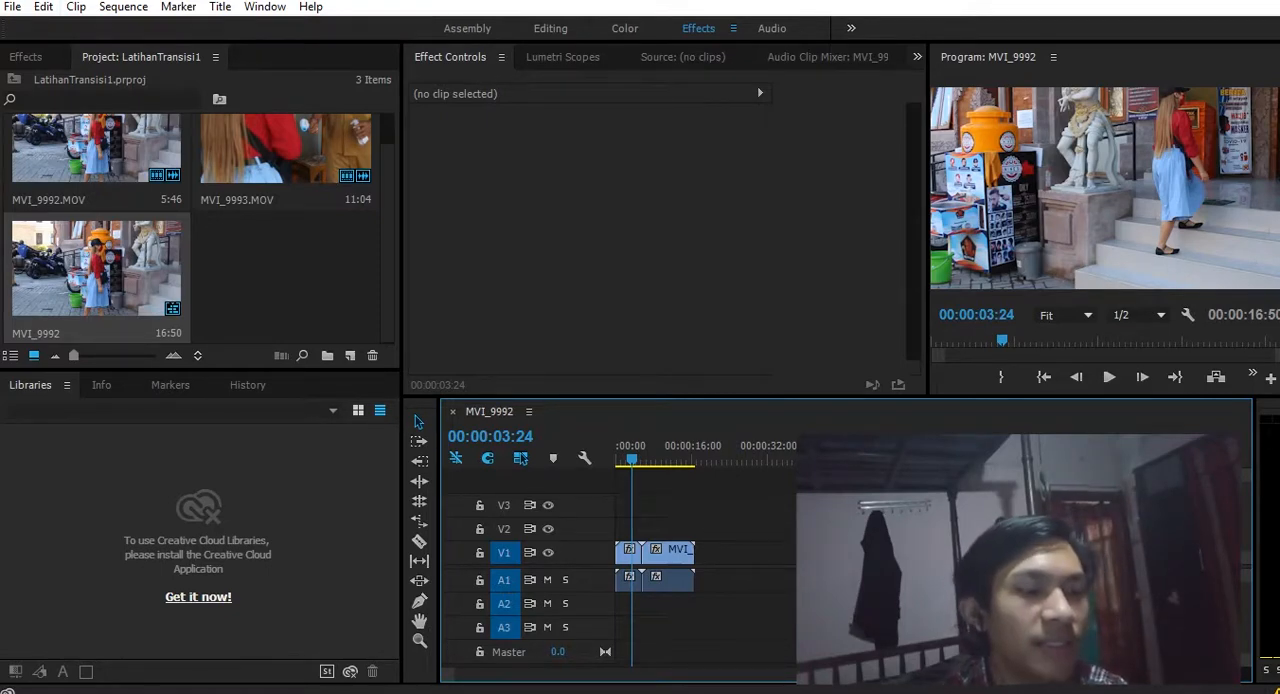
# - Apply the Center Split slide transition to the cut between the two clips on track V1
pyautogui.hotkey('shift', '7')
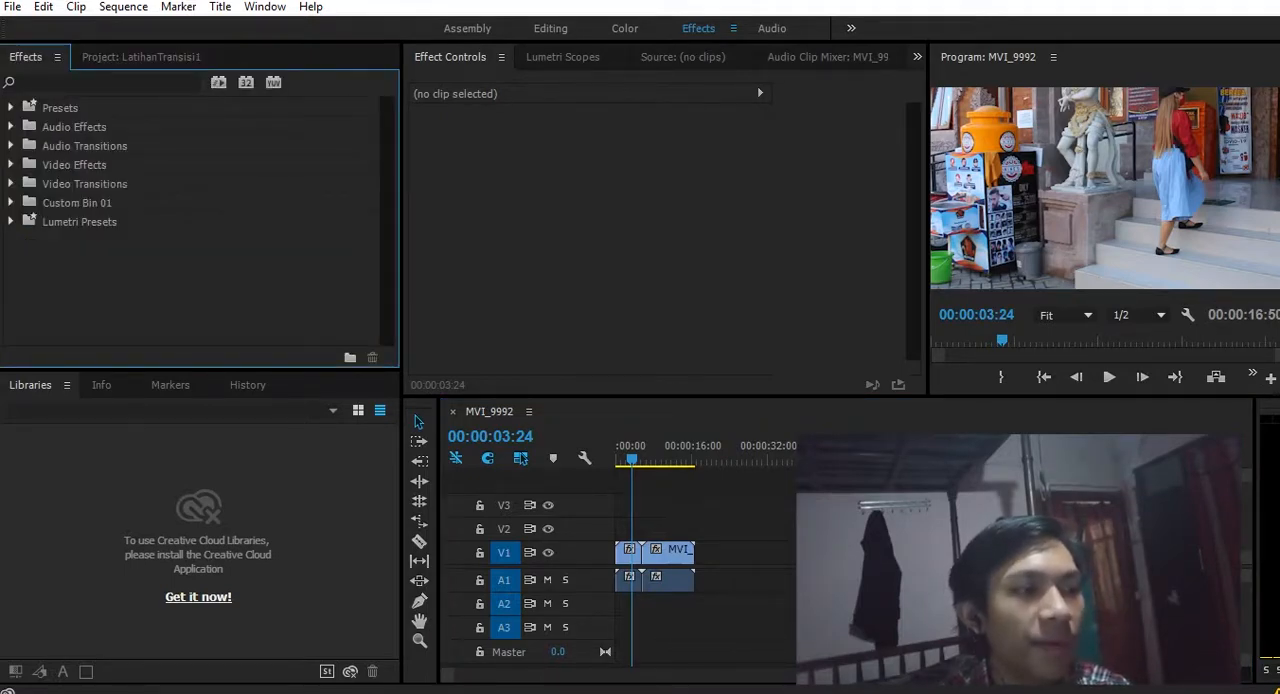
pyautogui.click(11, 184)
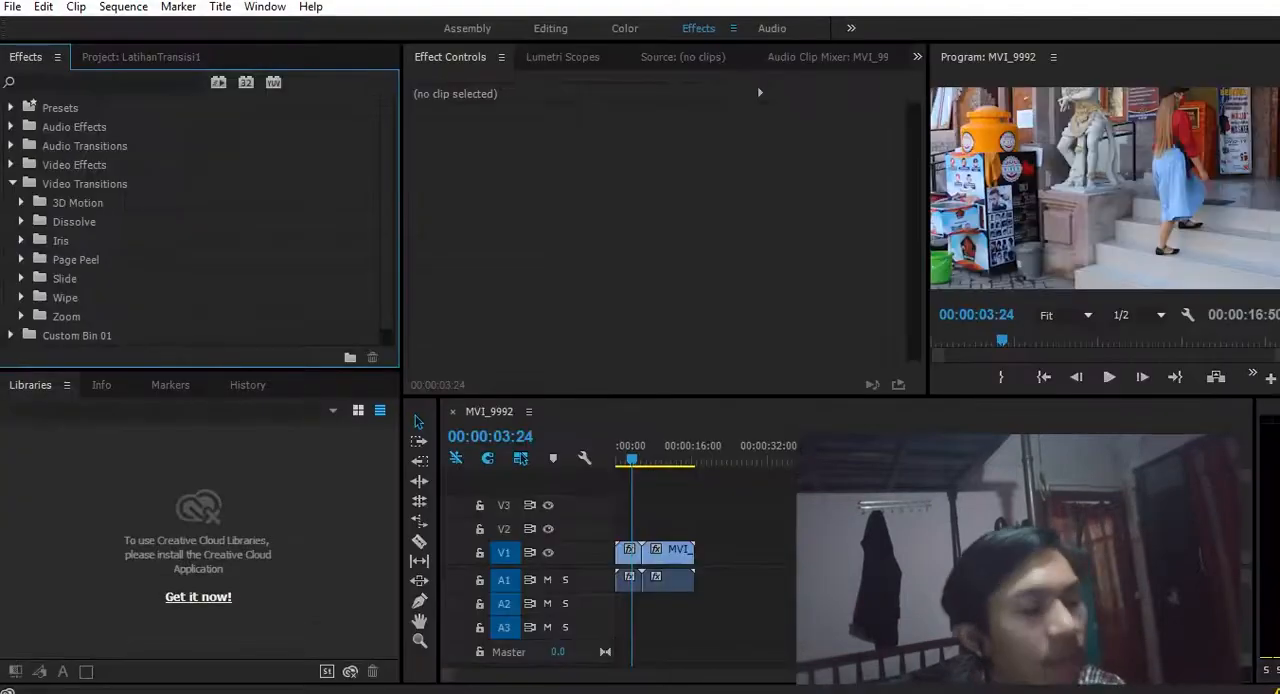
pyautogui.click(21, 279)
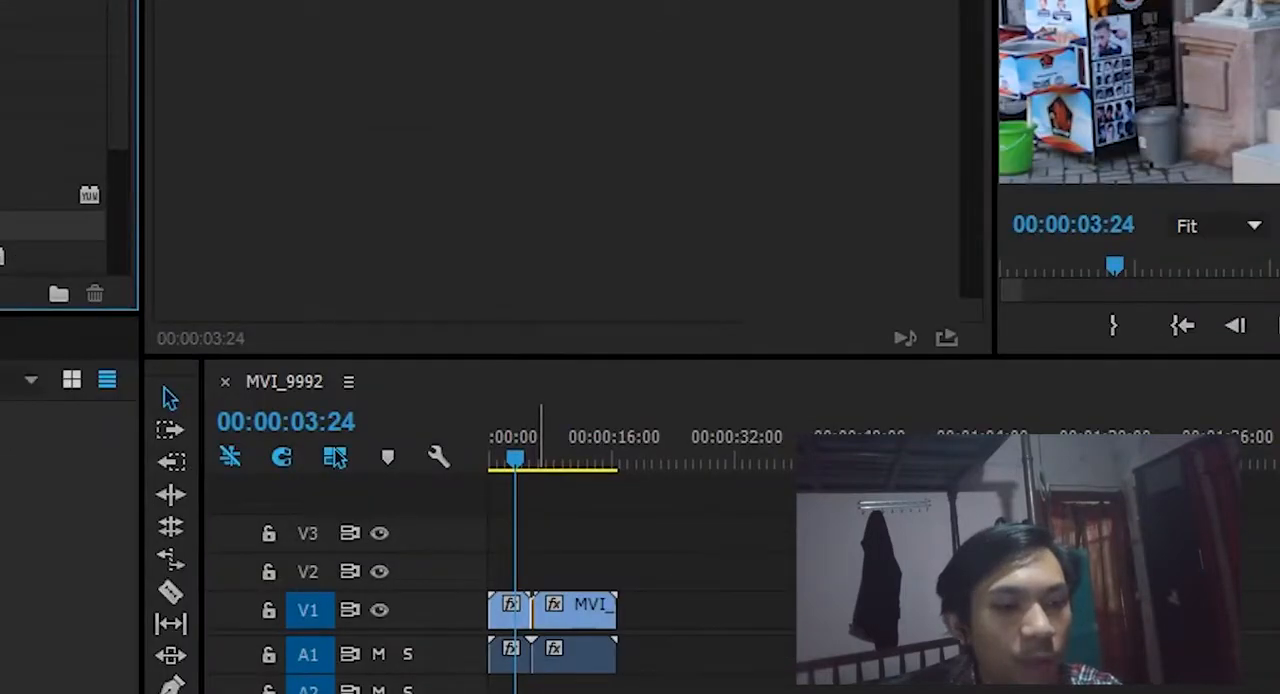
pyautogui.moveTo(540, 610); pyautogui.dragTo(540, 610)
pyautogui.press('Return')
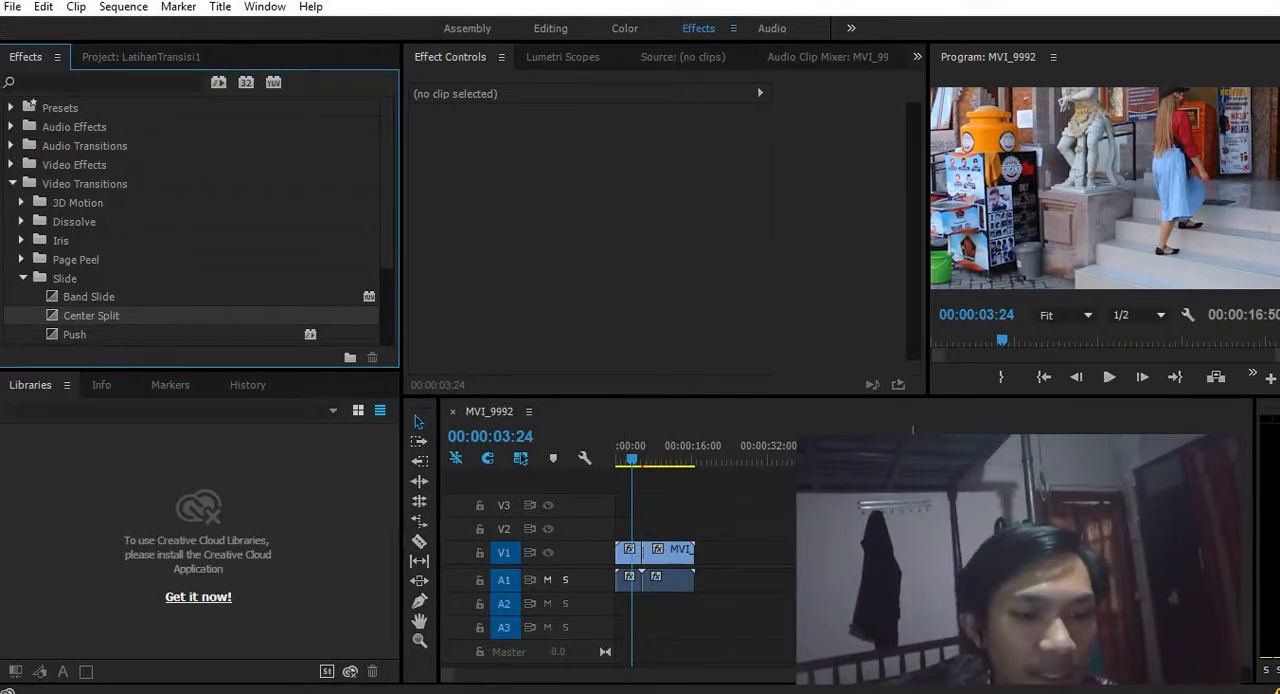
# - Start previewing the transition, and widen the Program monitor to fit the whole video frame
pyautogui.press('space')
pyautogui.press('space')
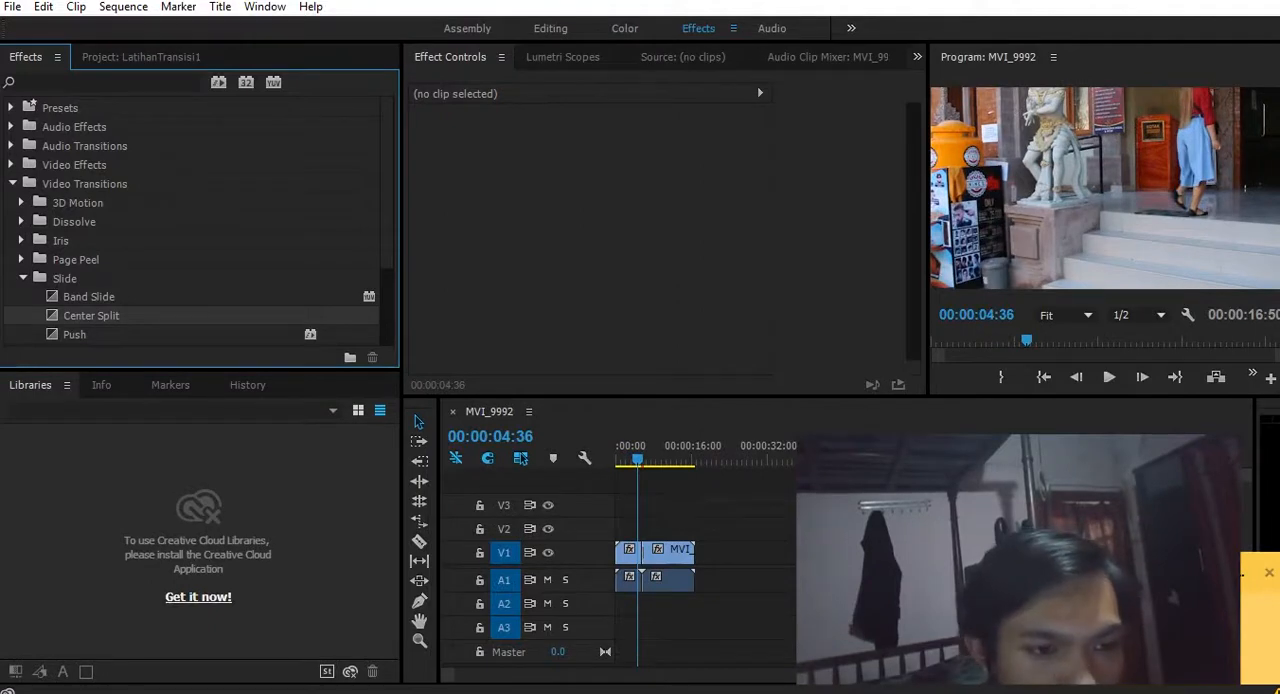
pyautogui.moveTo(928, 240); pyautogui.dragTo(683, 240)
# - Play back the Center Split transition repeatedly from before the cut into the second clip
pyautogui.moveTo(637, 446); pyautogui.dragTo(625, 446)
pyautogui.press('space')
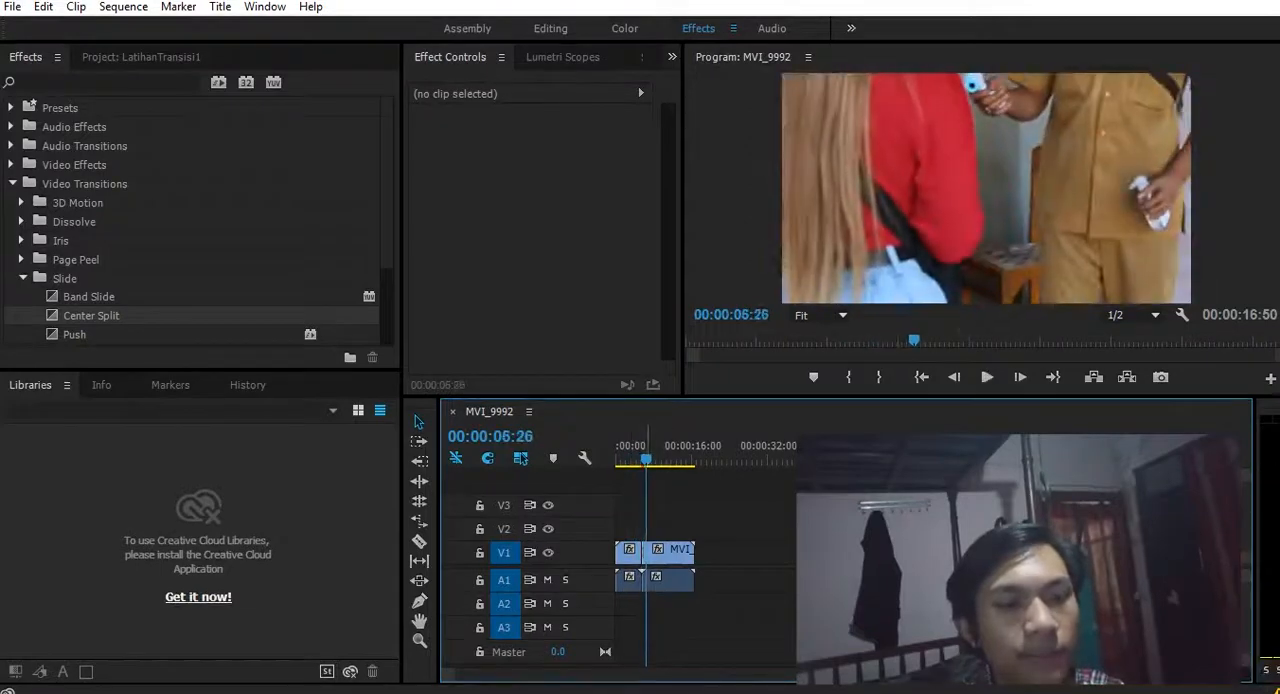
pyautogui.press('space')
pyautogui.moveTo(633, 459); pyautogui.dragTo(647, 459)
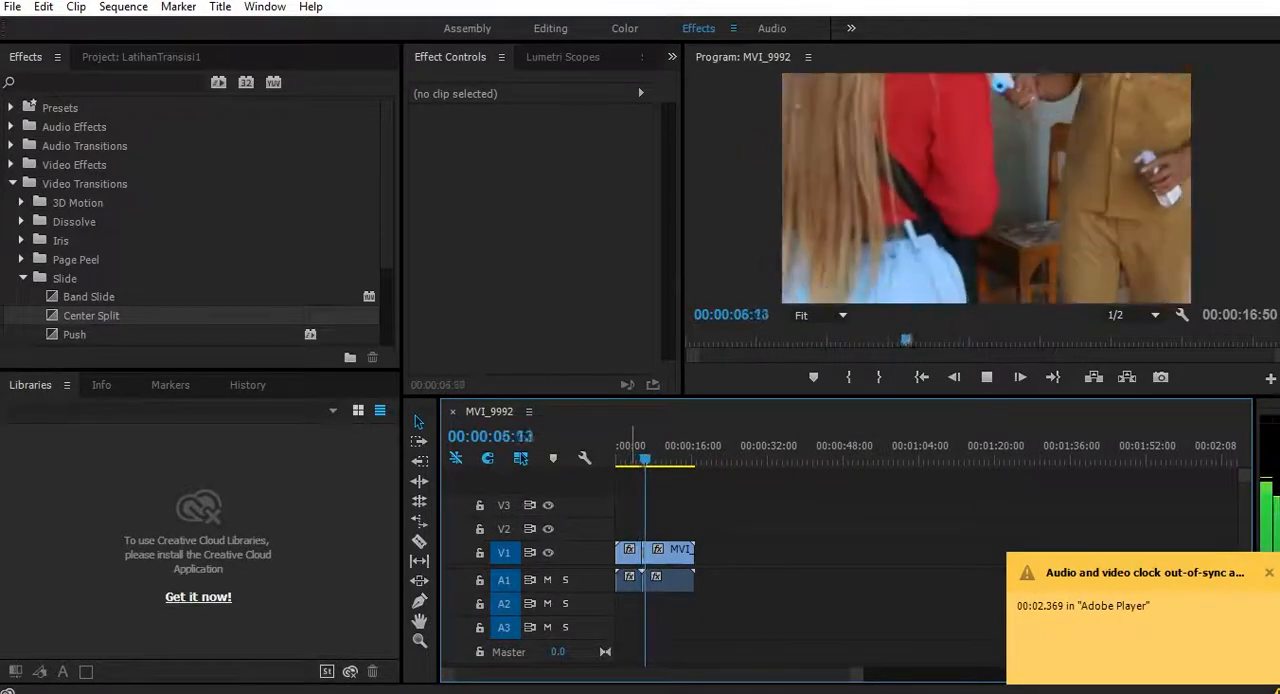
pyautogui.press('space')
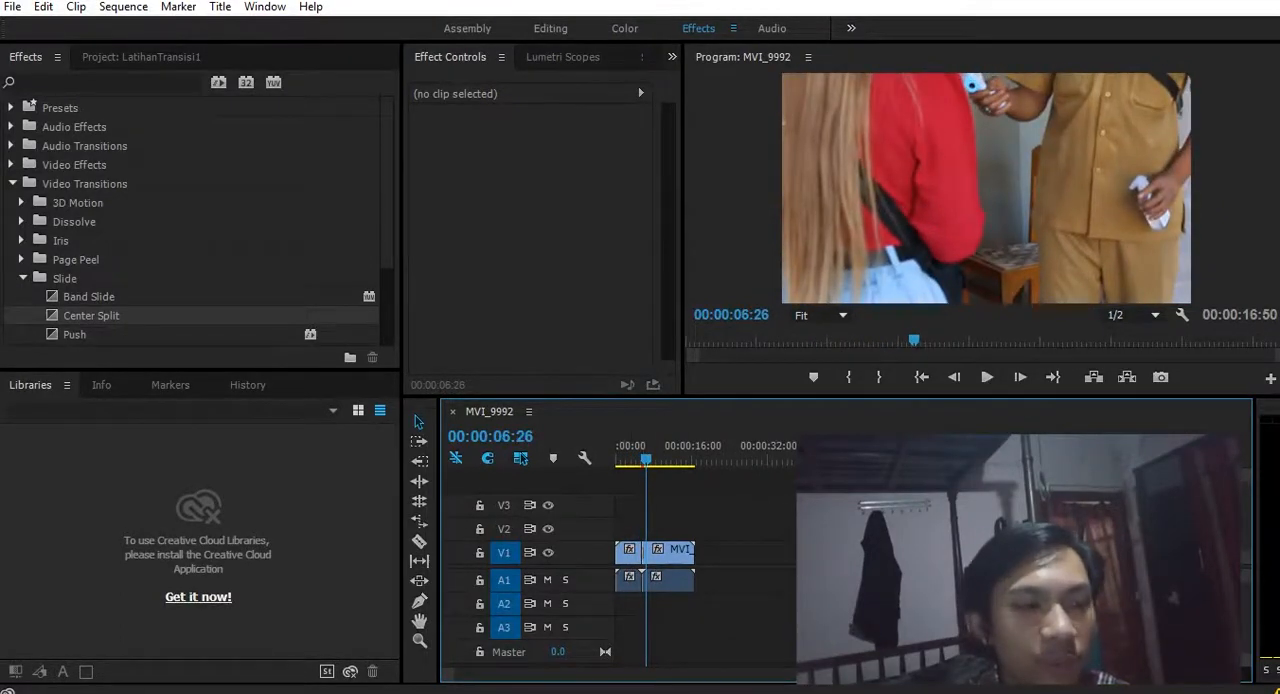
pyautogui.press('space')
# - Finish previewing the transition, and clear Center Split from the cut between the two clips on track V1
pyautogui.press('space')
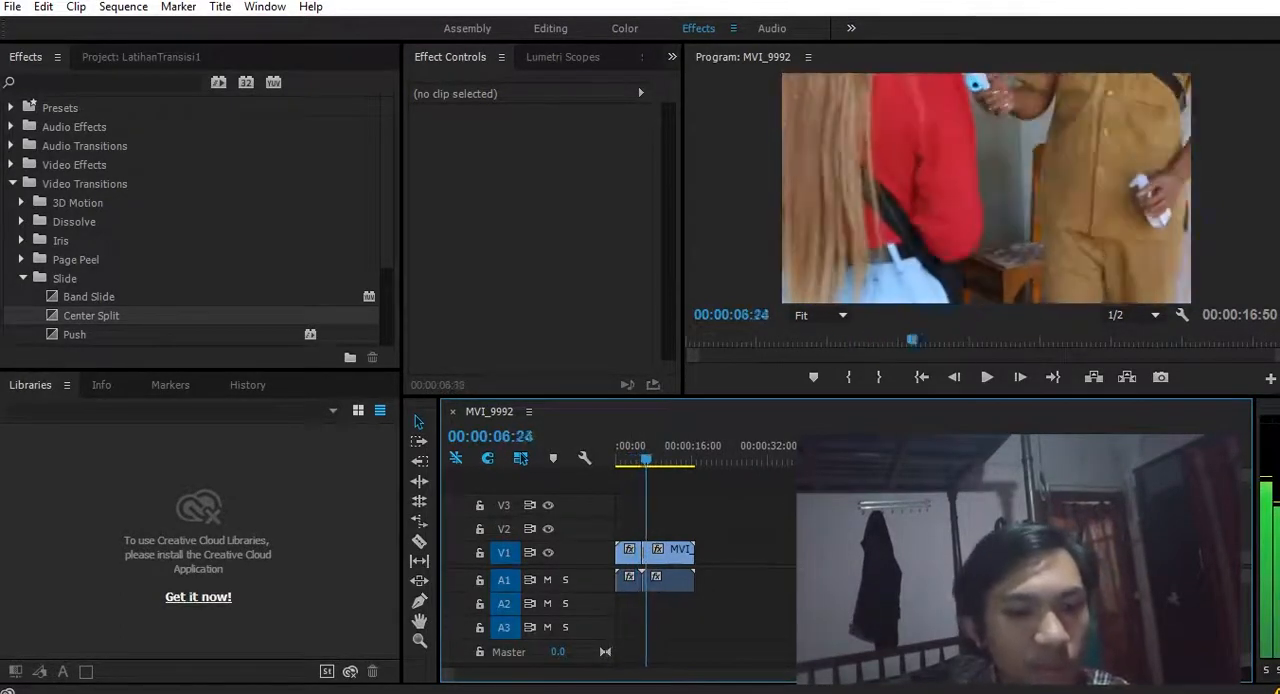
pyautogui.press('space')
pyautogui.press('space')
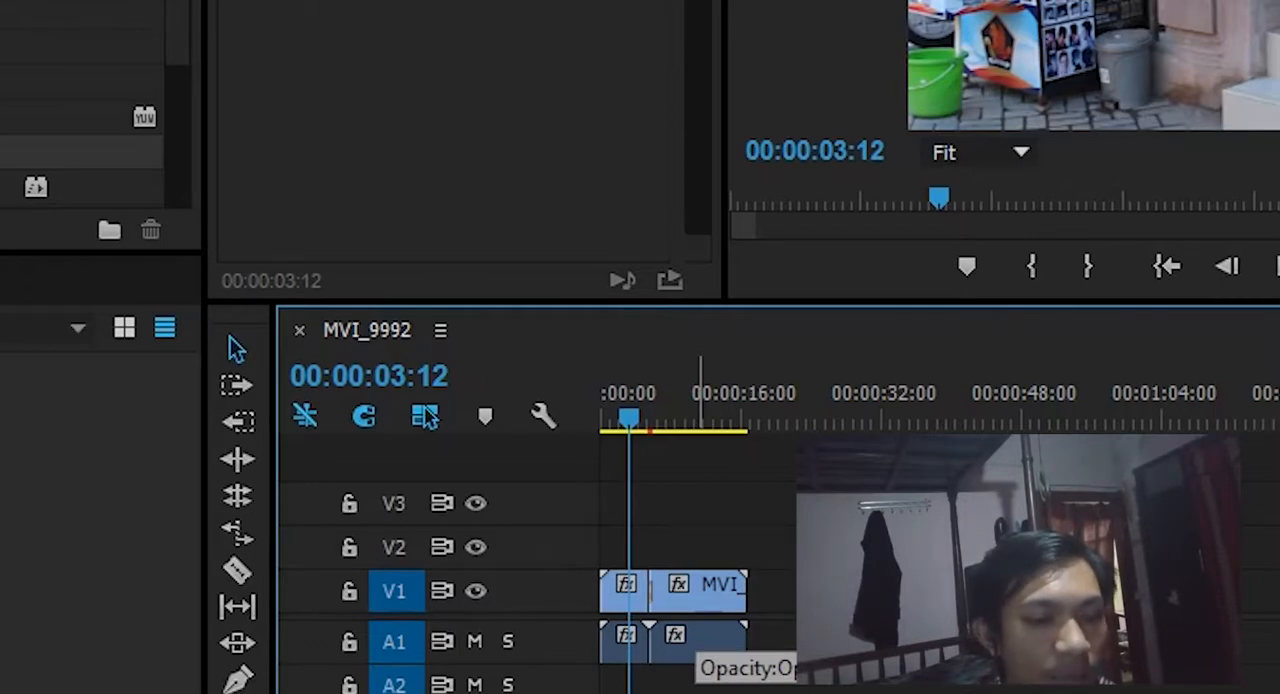
pyautogui.click(700, 604)
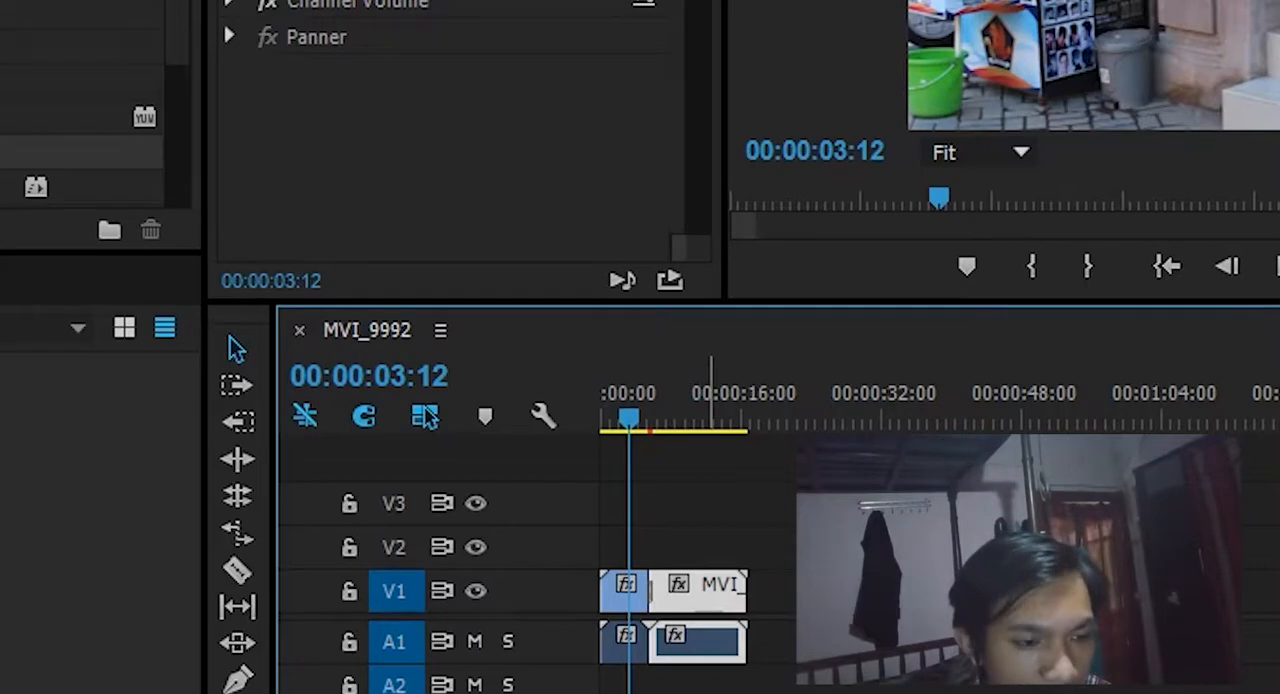
pyautogui.rightClick(706, 598)
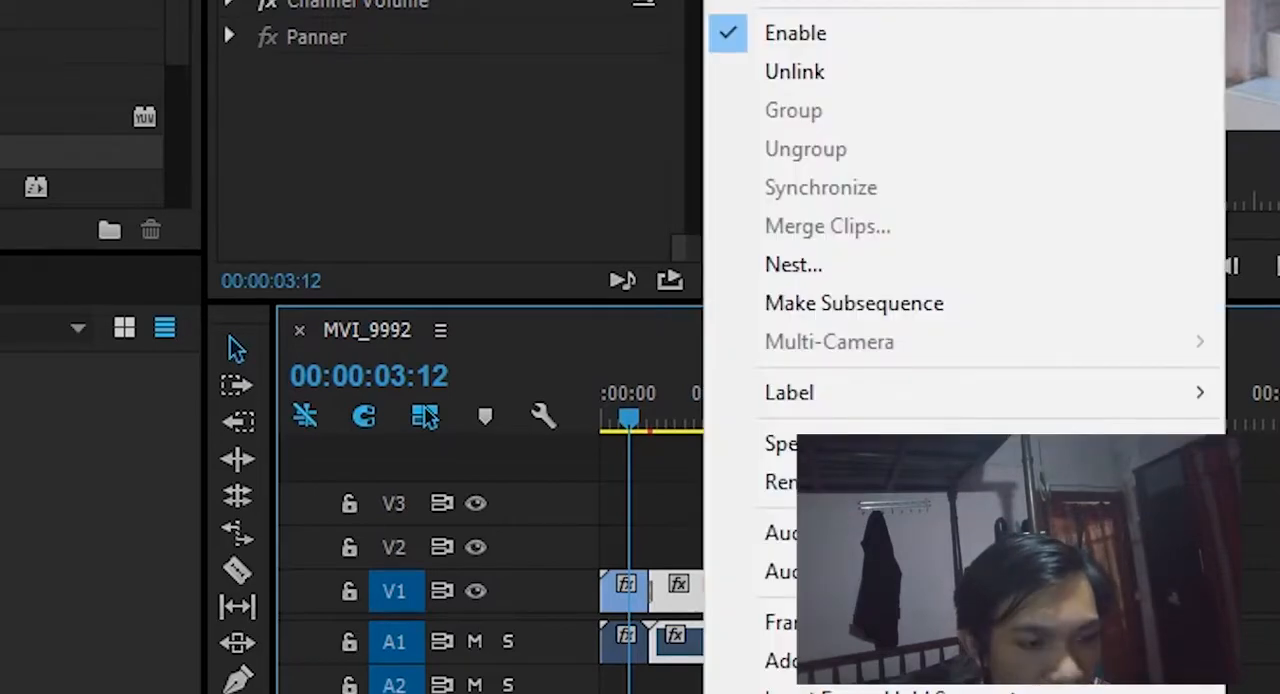
pyautogui.click(657, 590)
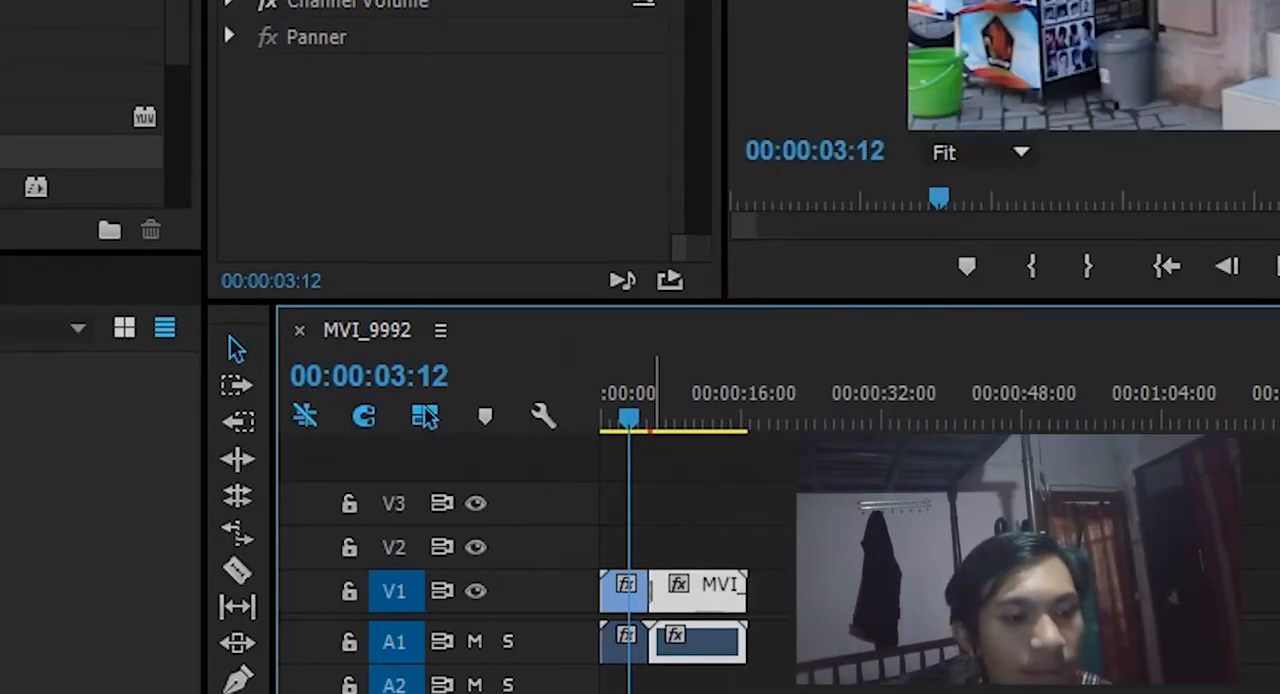
pyautogui.rightClick(651, 592)
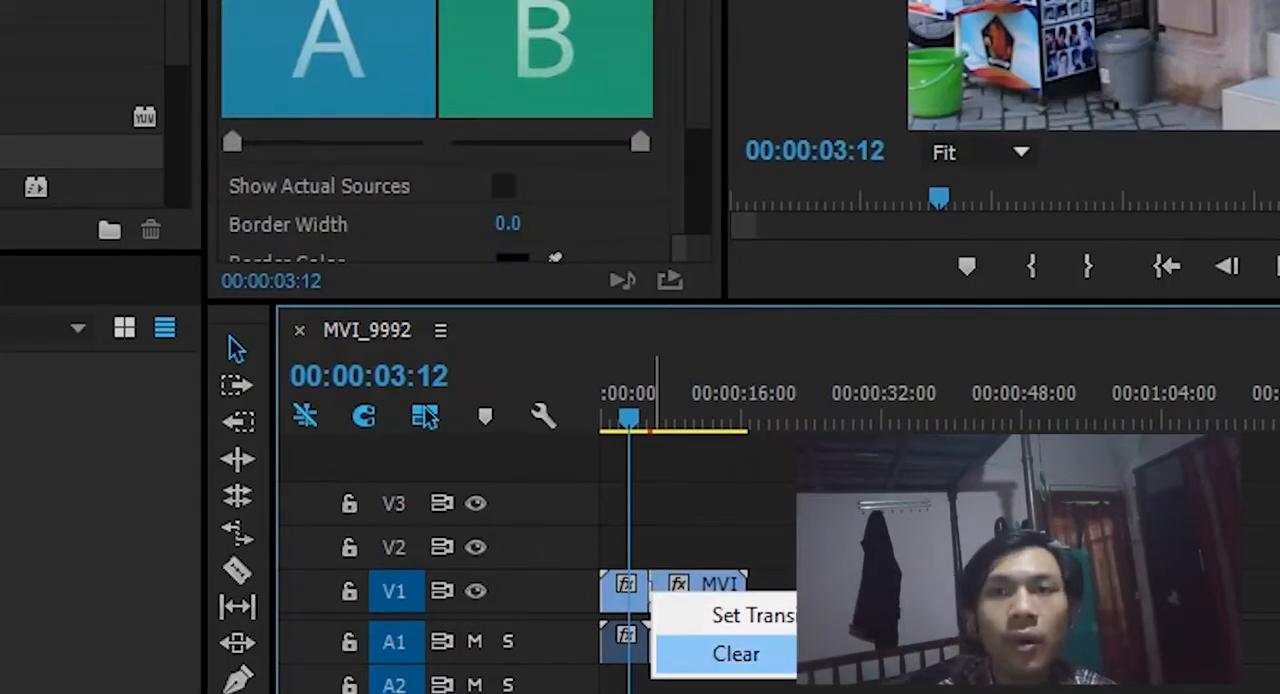
pyautogui.click(736, 654)
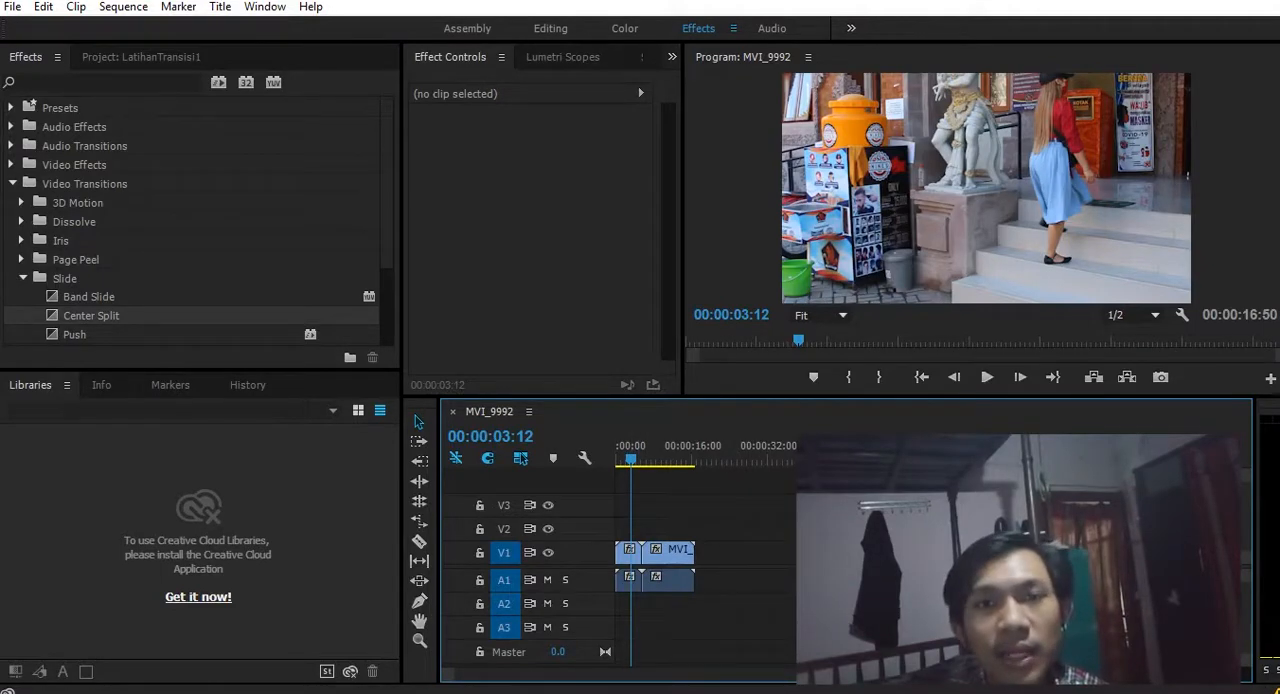
# - Play the sequence across the cut without a transition, and return the playhead to 00:00:04:24
pyautogui.moveTo(631, 459); pyautogui.dragTo(638, 459)
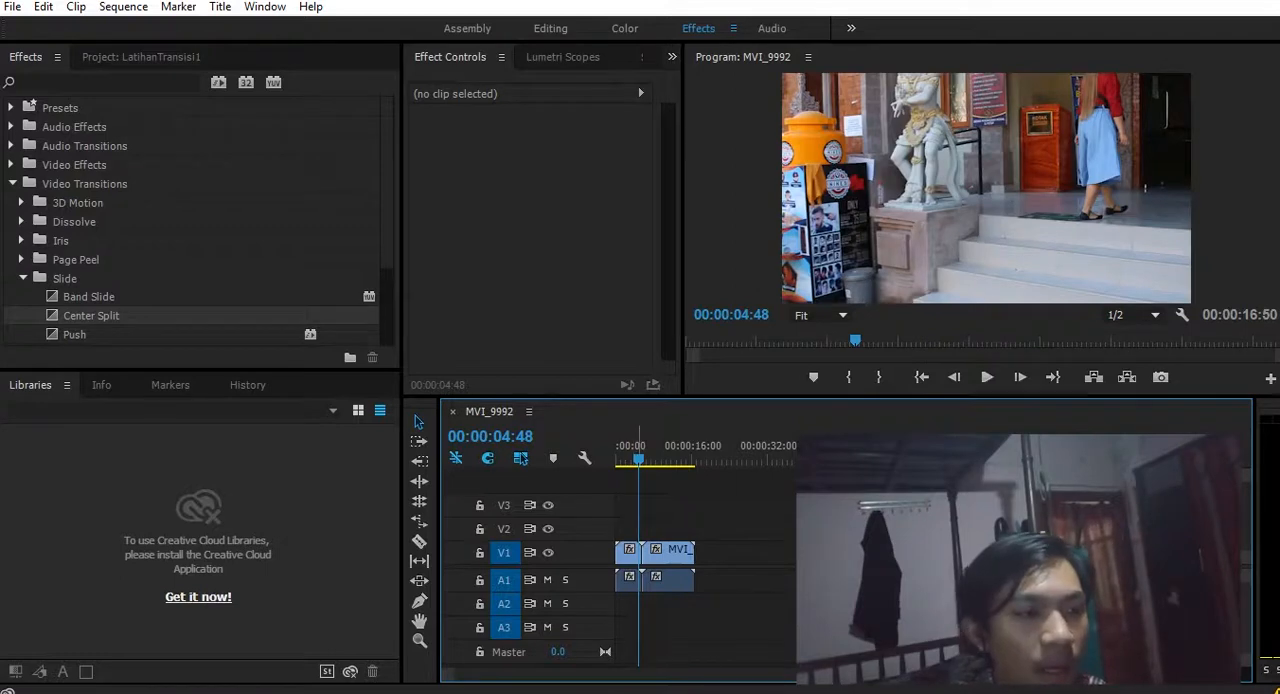
pyautogui.click(637, 447)
pyautogui.press('space')
pyautogui.moveTo(641, 458)
pyautogui.mouseDown()
pyautogui.moveTo(660, 458)
pyautogui.moveTo(636, 458)
pyautogui.mouseUp()
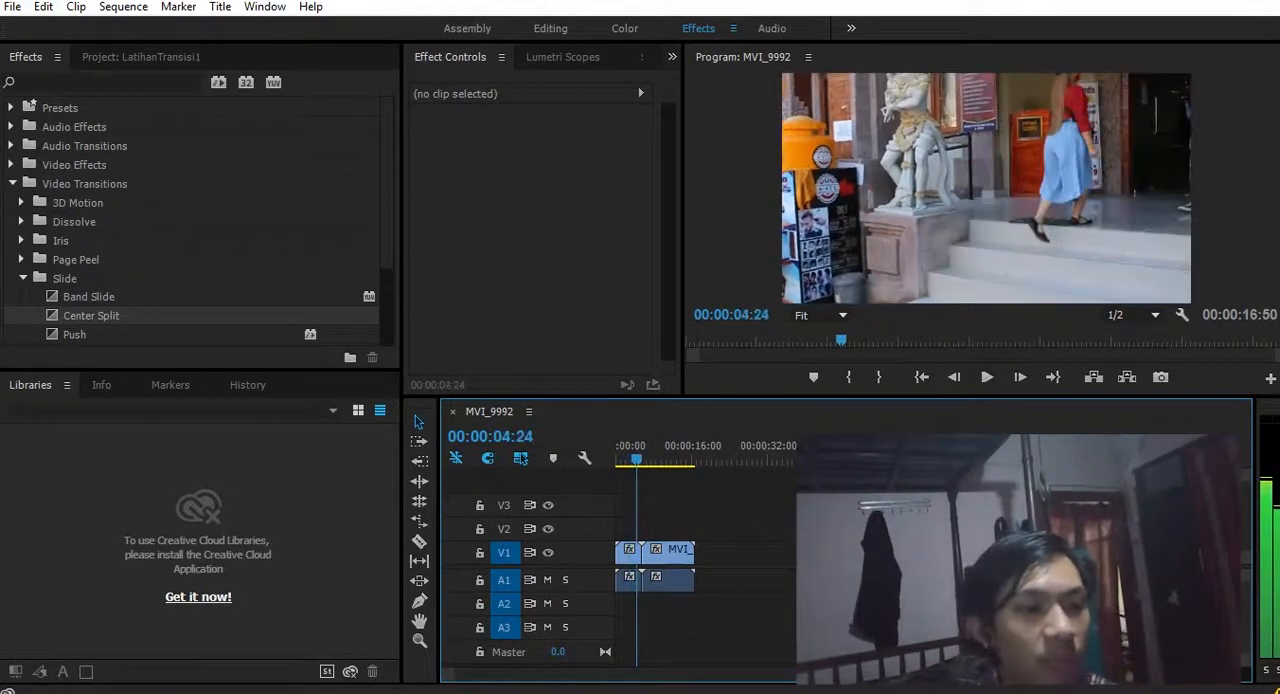